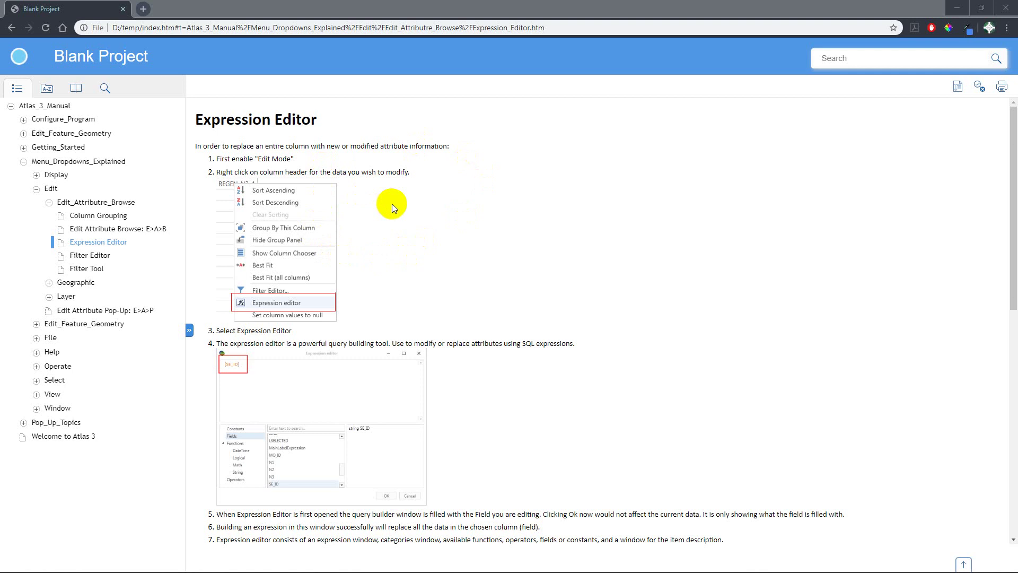
# - Read through the Expression Editor help page and switch to Atlas
pyautogui.scroll(-7, 408, 260)
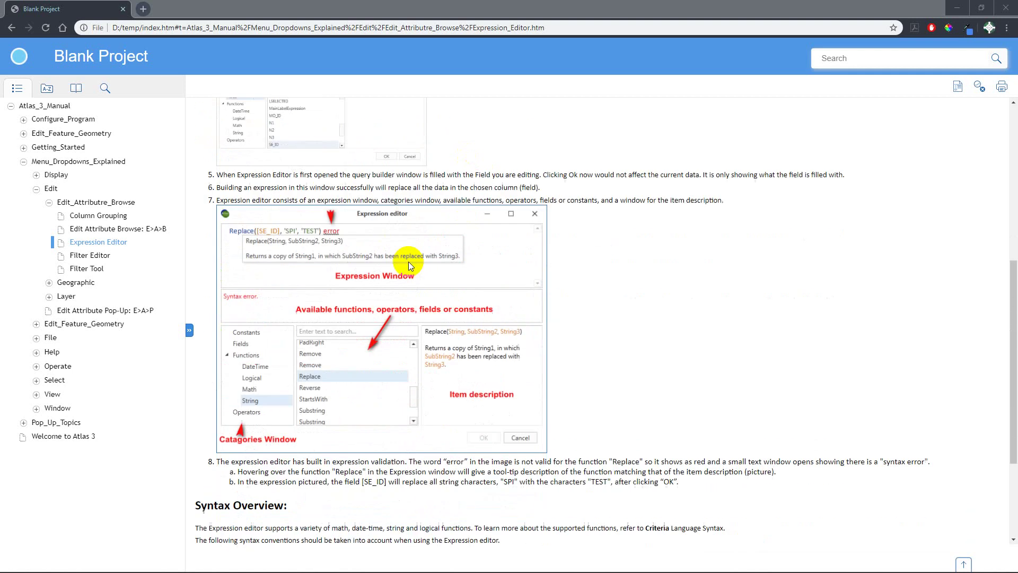
pyautogui.scroll(-3, 408, 263)
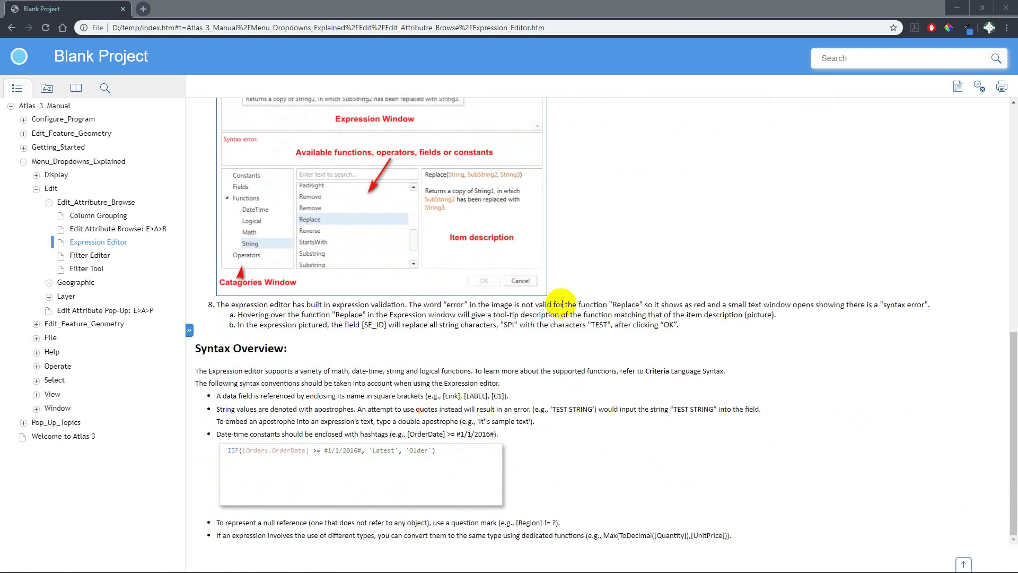
pyautogui.scroll(10, 557, 294)
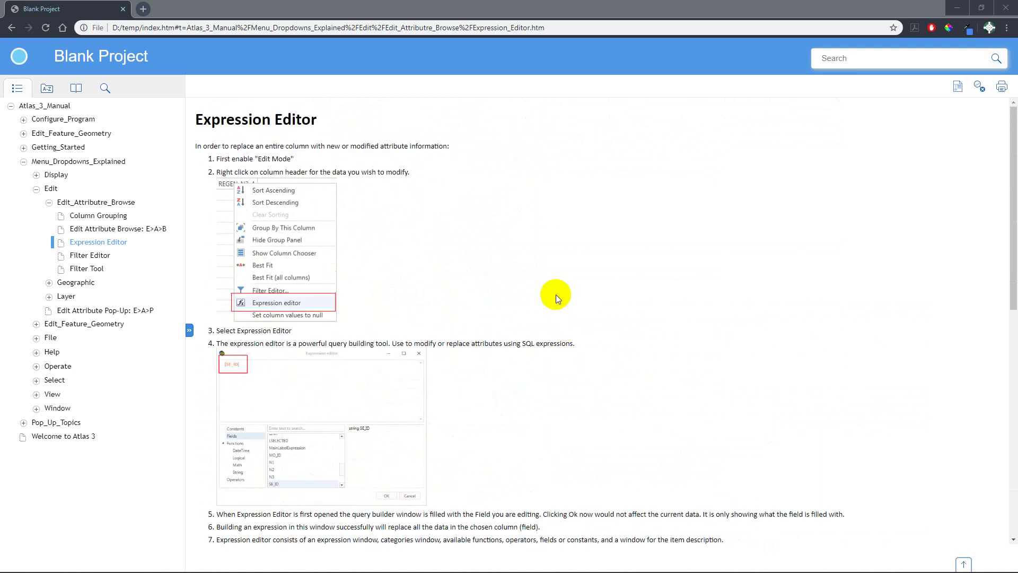
pyautogui.scroll(-4, 451, 221)
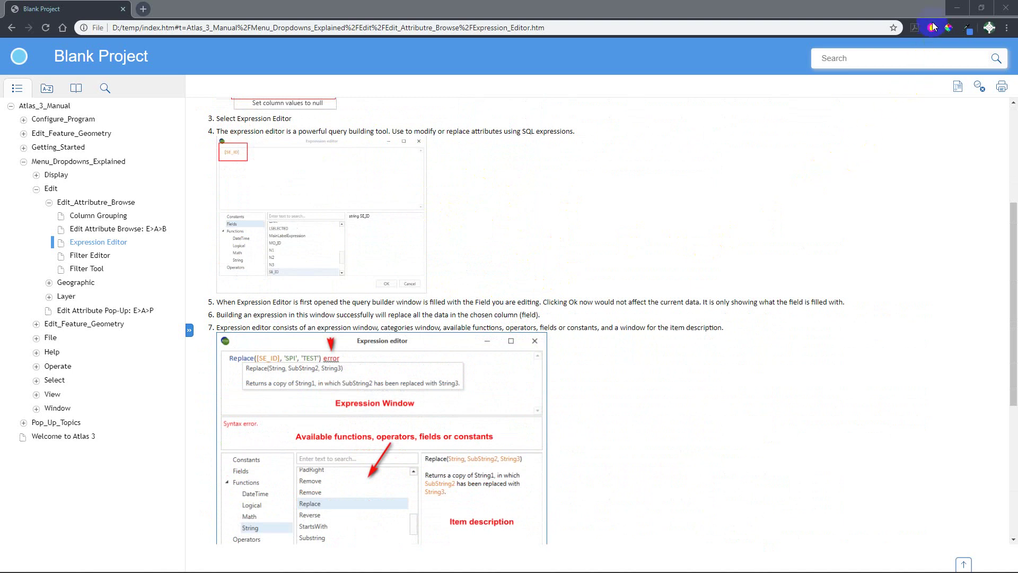
pyautogui.click(957, 7)
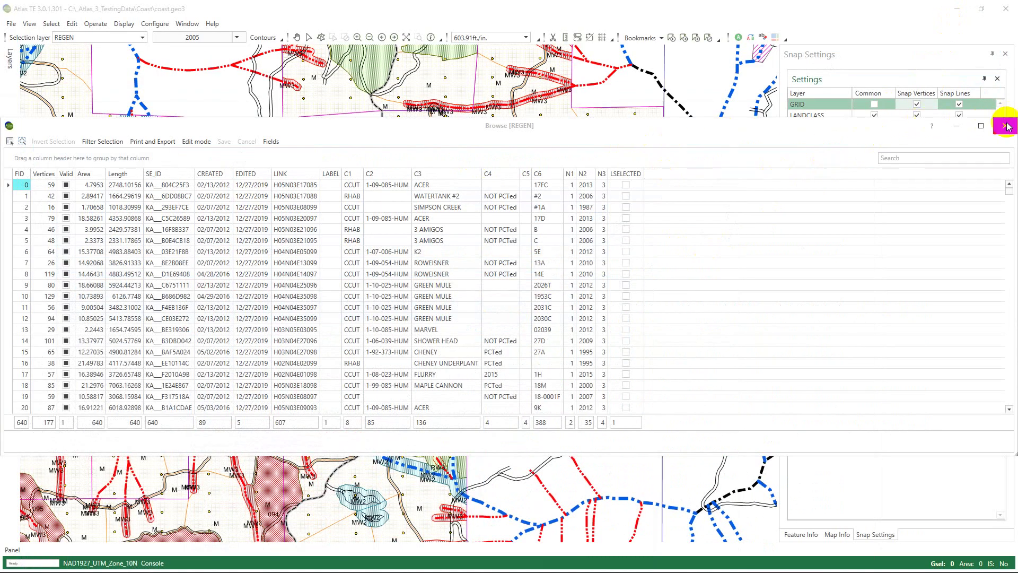
# - Close the REGEN attribute browse table and open it again for the REGEN layer
pyautogui.click(1006, 125)
pyautogui.rightClick(424, 272)
pyautogui.click(450, 290)
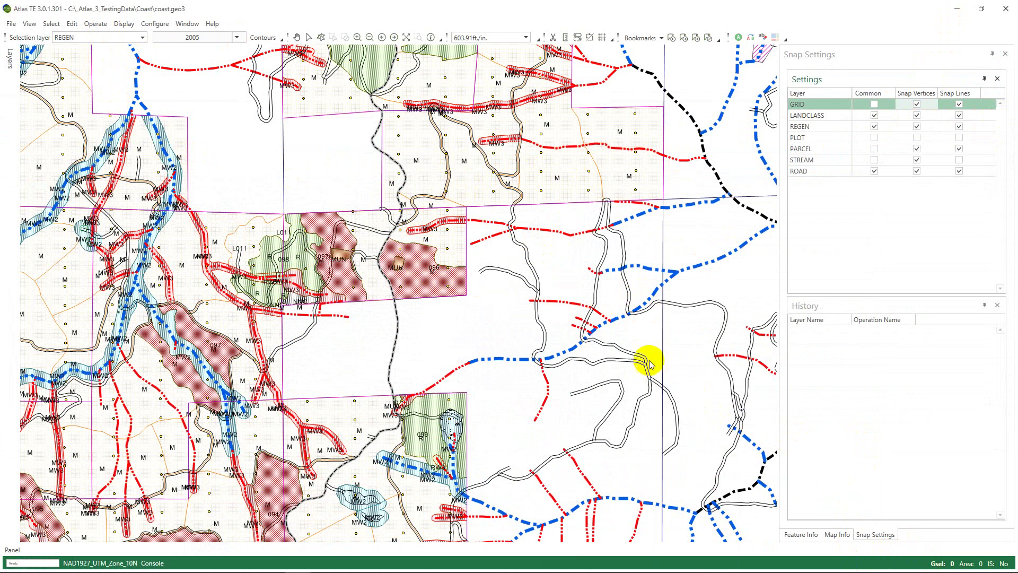
pyautogui.doubleClick(603, 315)
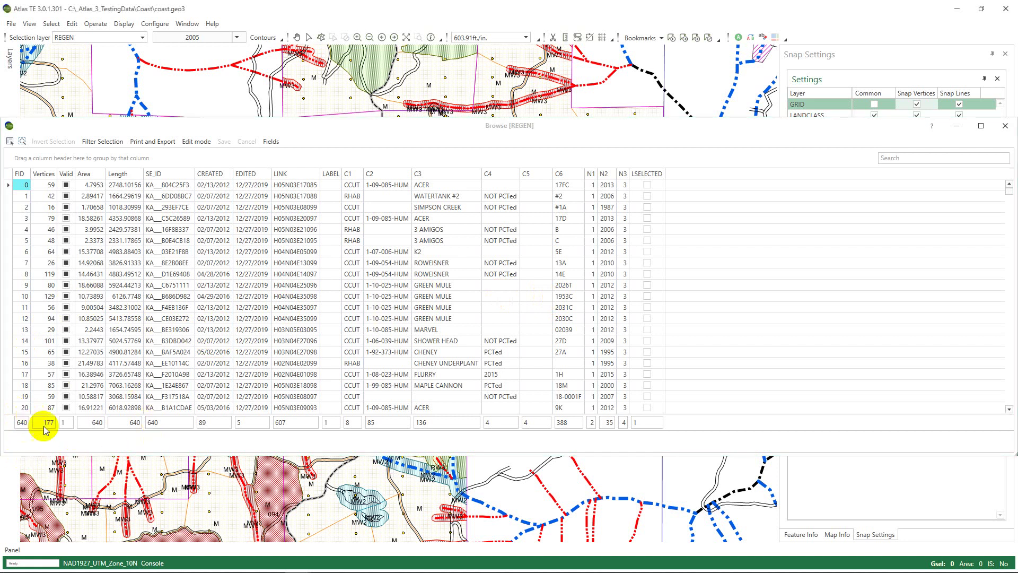
pyautogui.click(344, 125)
pyautogui.click(403, 110)
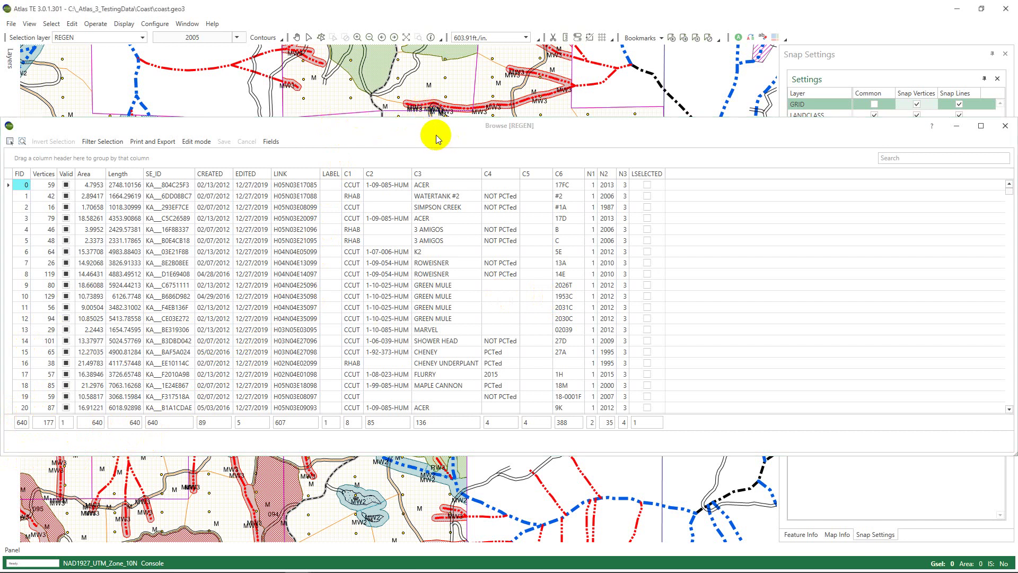
# - Turn on edit mode for the REGEN table and widen the LABEL column
pyautogui.click(189, 141)
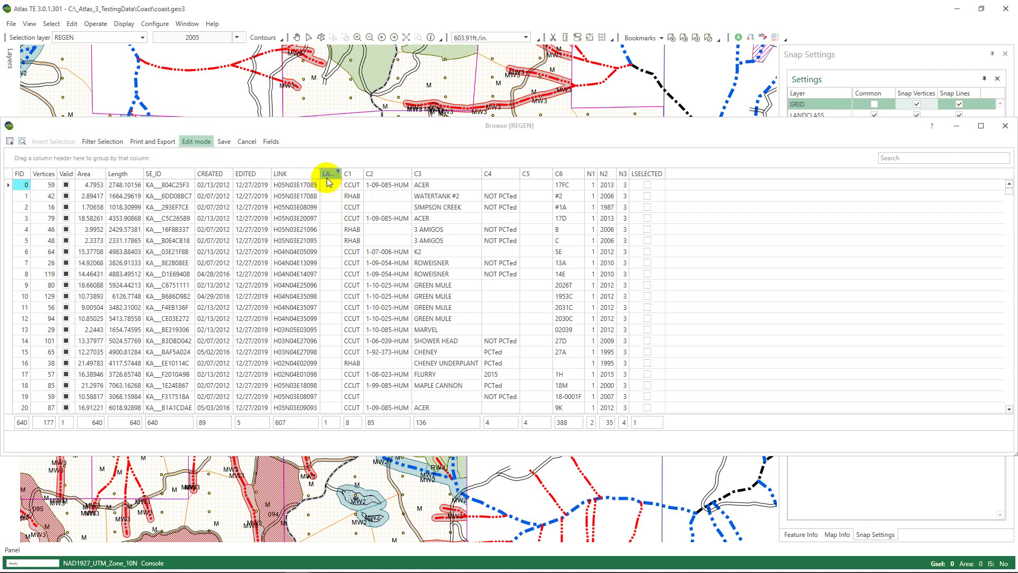
pyautogui.moveTo(341, 174); pyautogui.dragTo(468, 179)
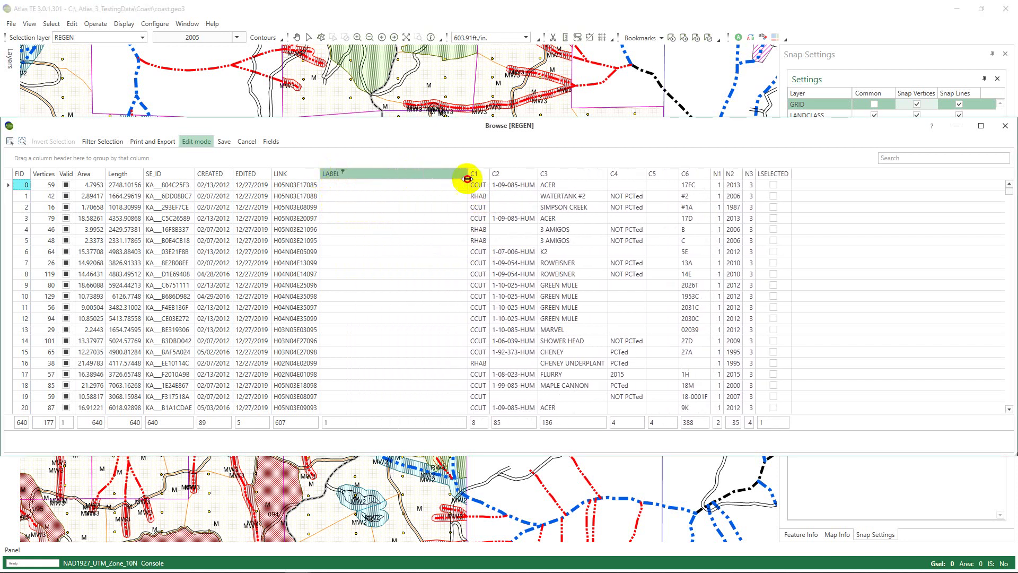
# - Open the expression editor for the LABEL column and move its dialog so the column's upper rows stay visible
pyautogui.rightClick(365, 171)
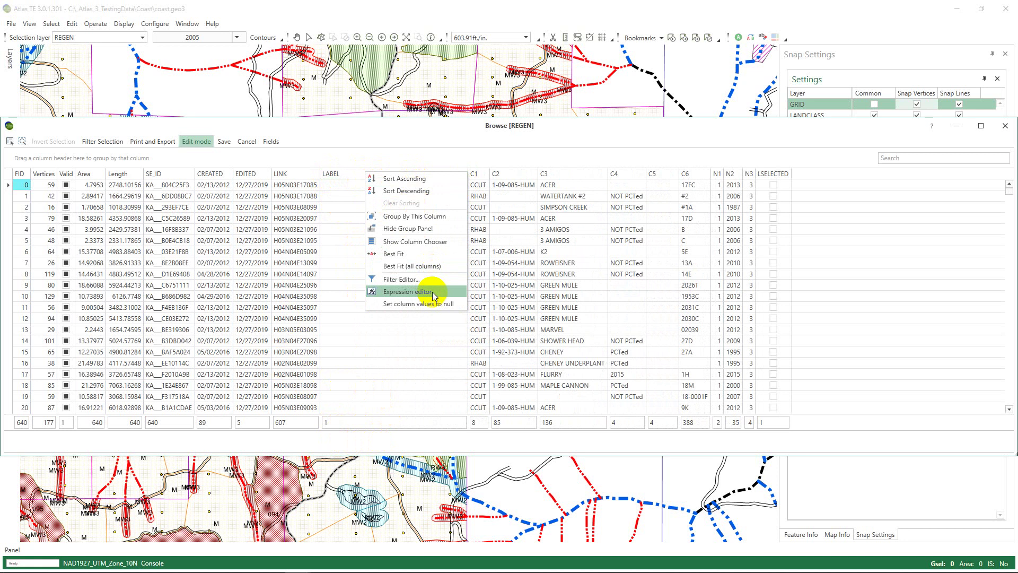
pyautogui.rightClick(290, 178)
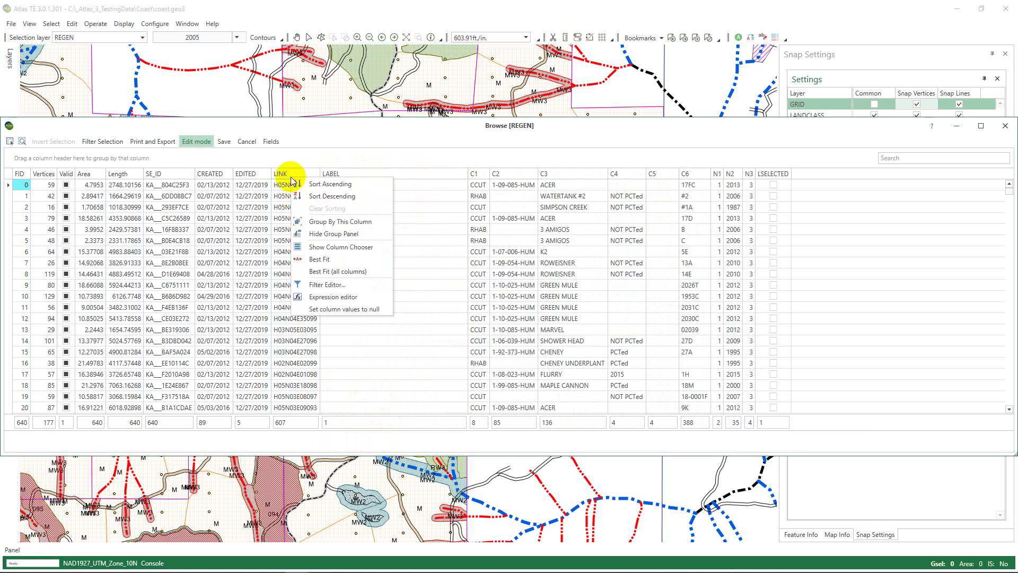
pyautogui.rightClick(251, 176)
pyautogui.rightClick(212, 177)
pyautogui.rightClick(172, 178)
pyautogui.rightClick(355, 173)
pyautogui.rightClick(358, 174)
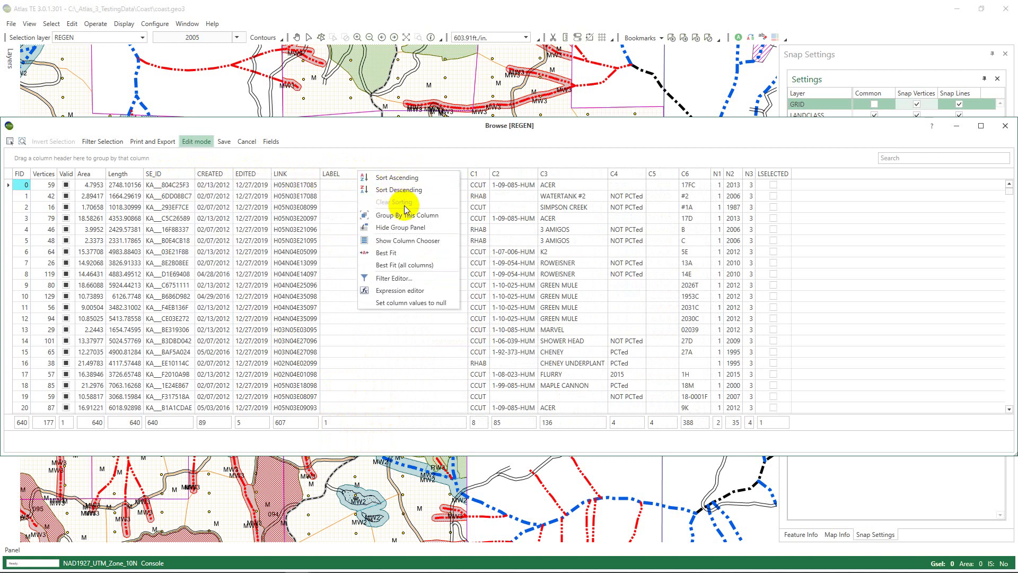
pyautogui.click(411, 293)
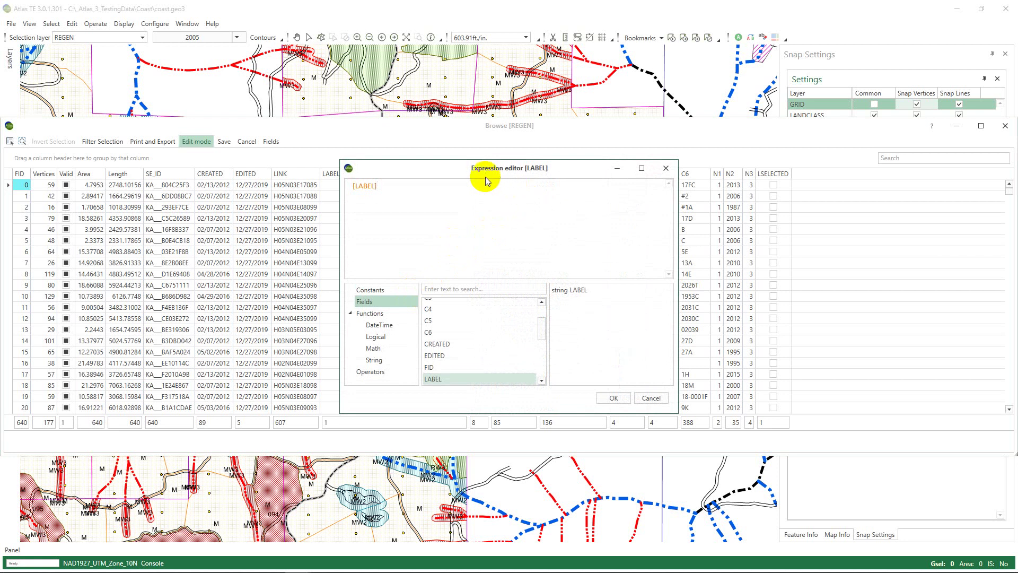
pyautogui.moveTo(418, 169); pyautogui.dragTo(326, 259)
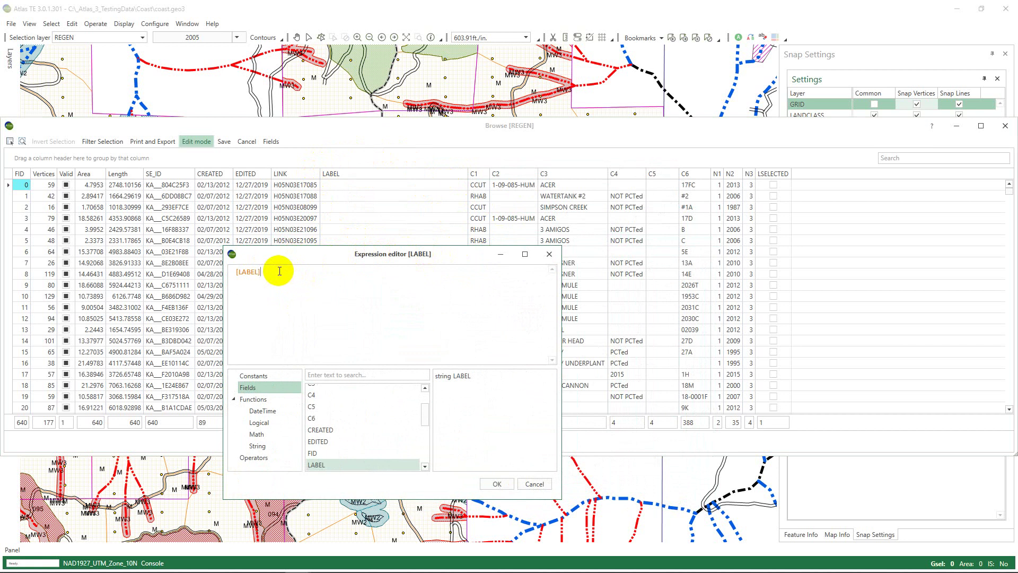
# - Delete the default [LABEL] field reference from the expression window
pyautogui.click(297, 272)
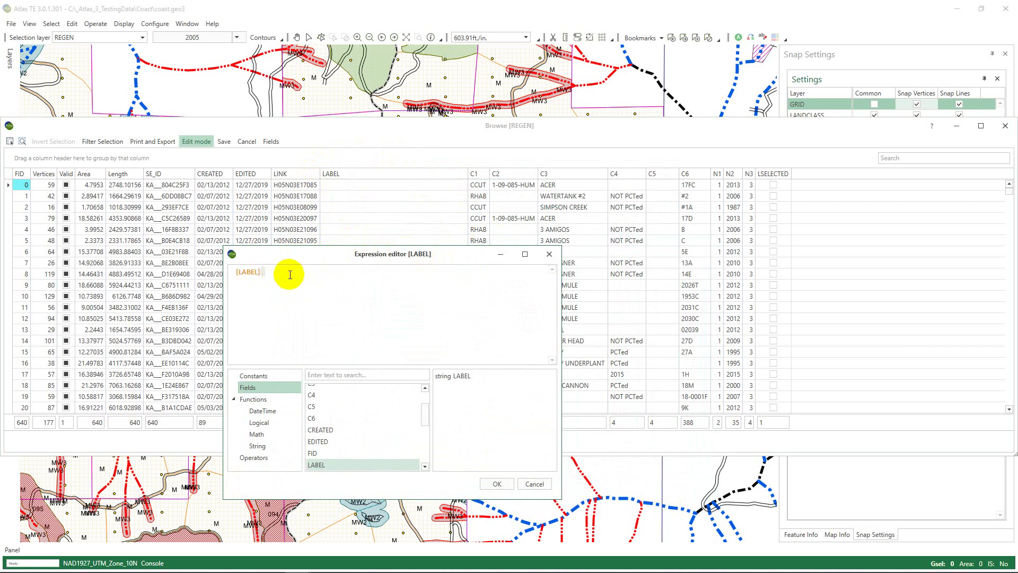
pyautogui.press('BackSpace')
pyautogui.press('BackSpace')
pyautogui.press('BackSpace')
pyautogui.press('BackSpace')
pyautogui.press('BackSpace')
pyautogui.press('BackSpace')
pyautogui.press('BackSpace')
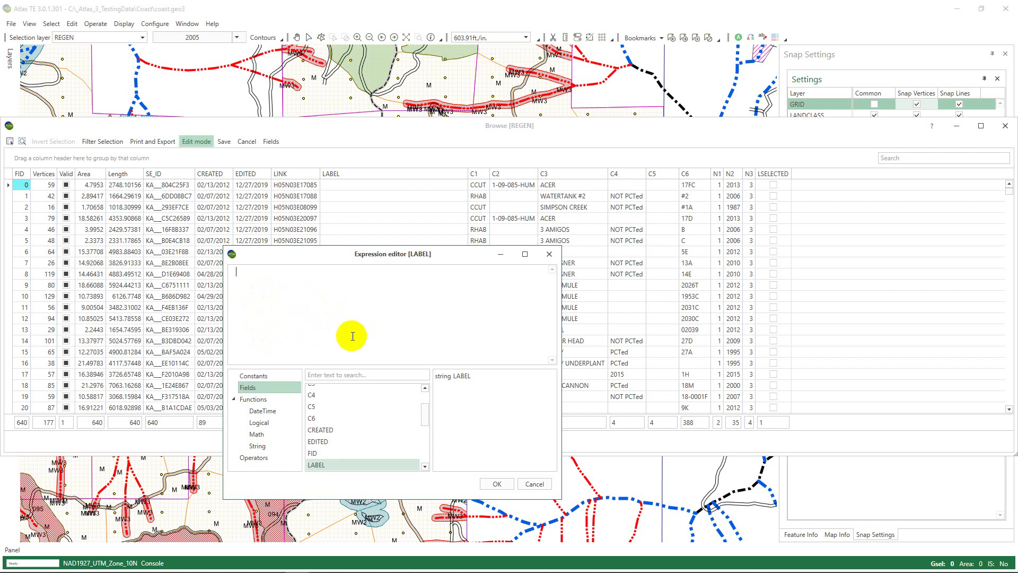
# - Examine the available logical, math and string functions and the description of the Atn function
pyautogui.click(264, 412)
pyautogui.click(260, 423)
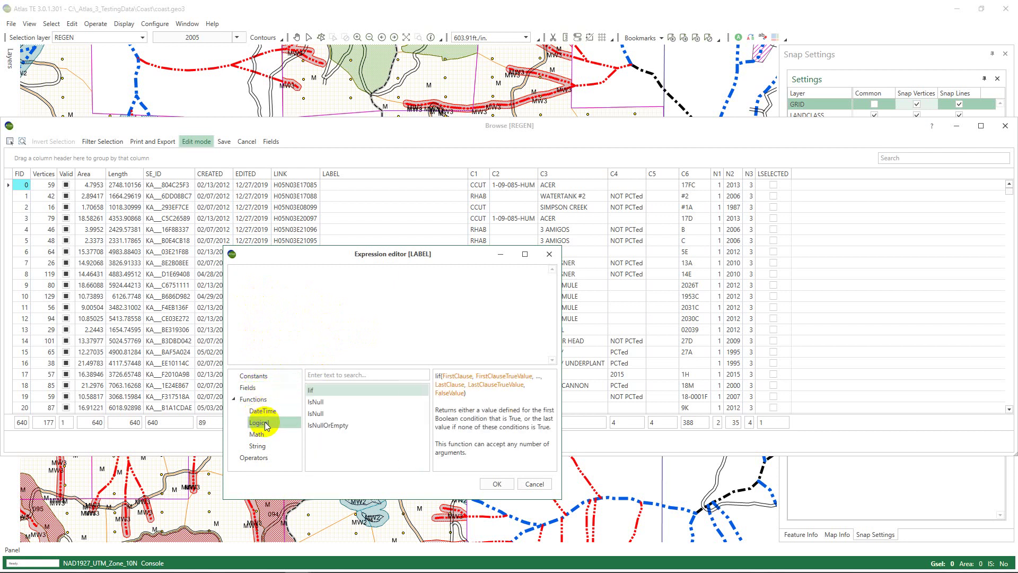
pyautogui.click(260, 434)
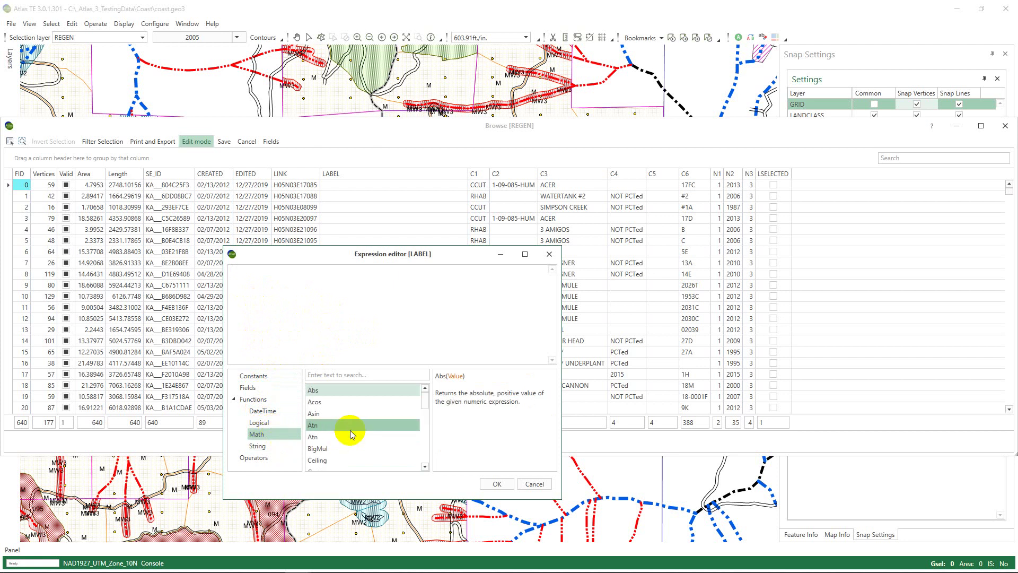
pyautogui.click(377, 425)
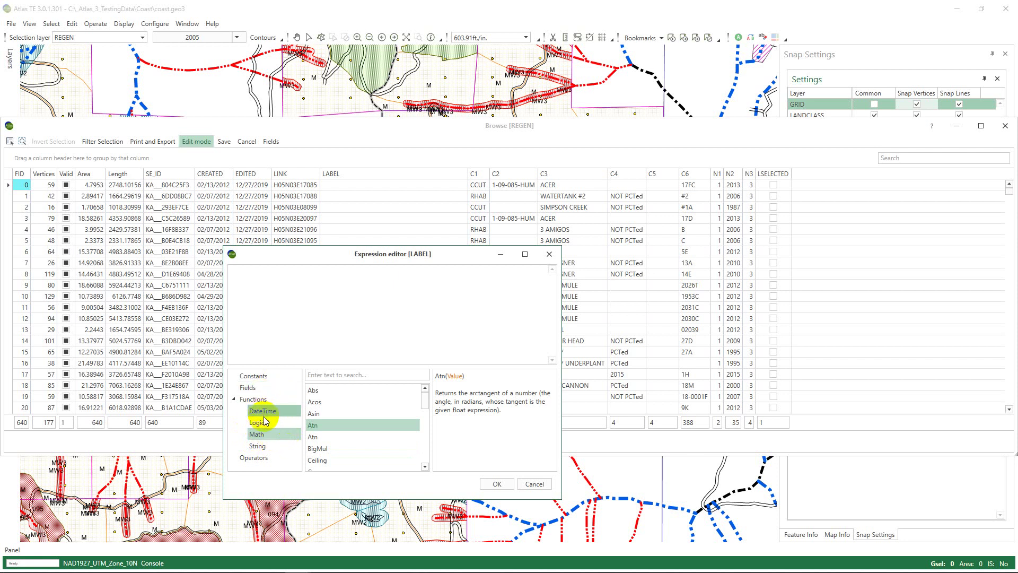
pyautogui.click(278, 445)
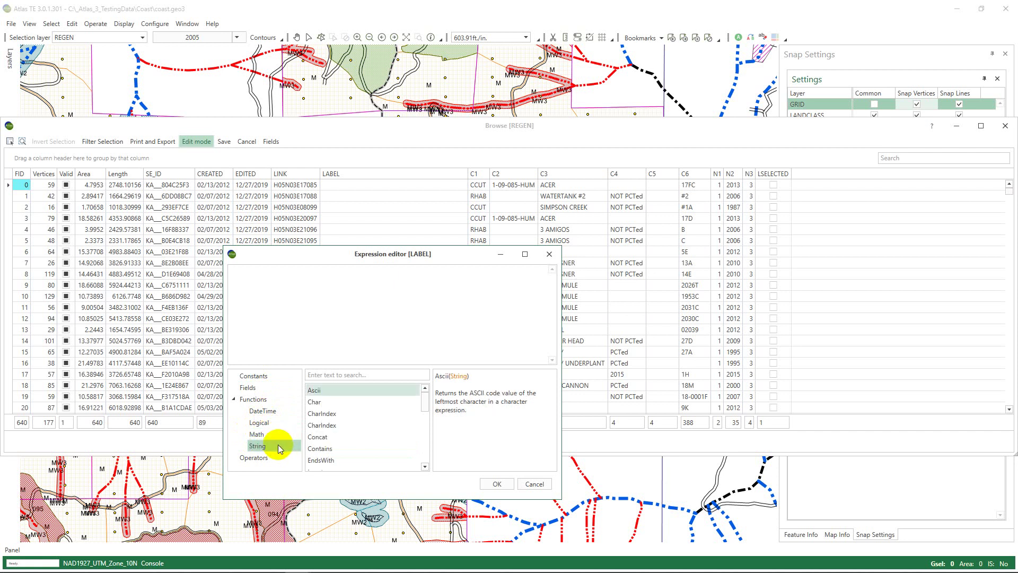
pyautogui.click(274, 436)
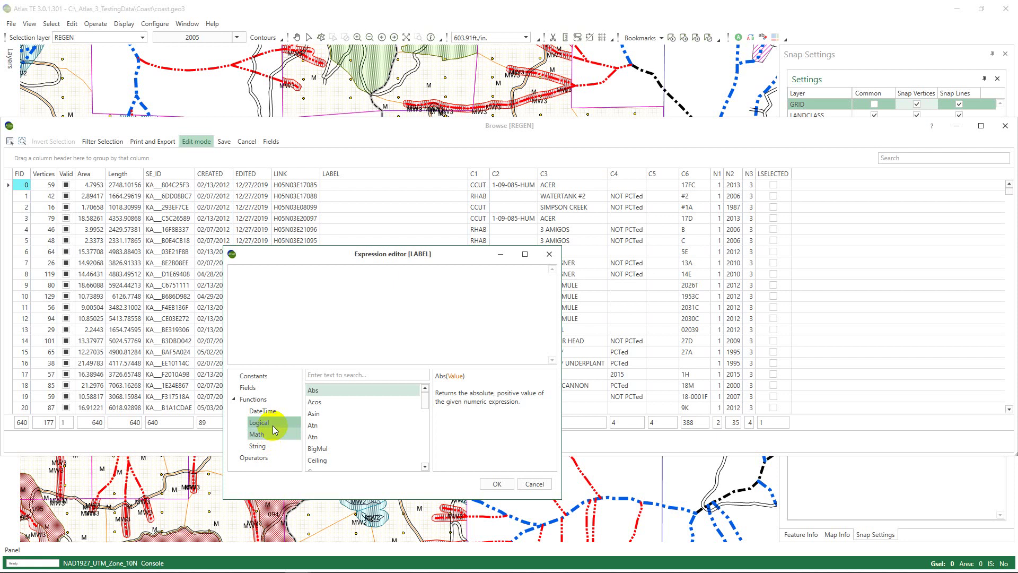
pyautogui.click(274, 446)
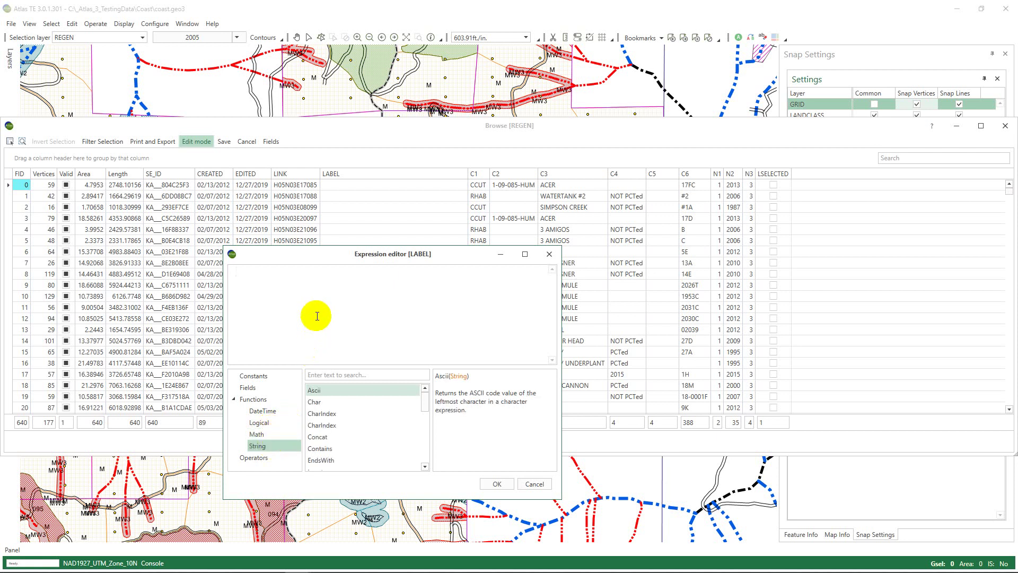
# - Fill the whole LABEL column with the string expression 'Test Data', enclosed in apostrophes
pyautogui.write('"Test')
pyautogui.press('BackSpace')
pyautogui.press('BackSpace')
pyautogui.press('BackSpace')
pyautogui.press('BackSpace')
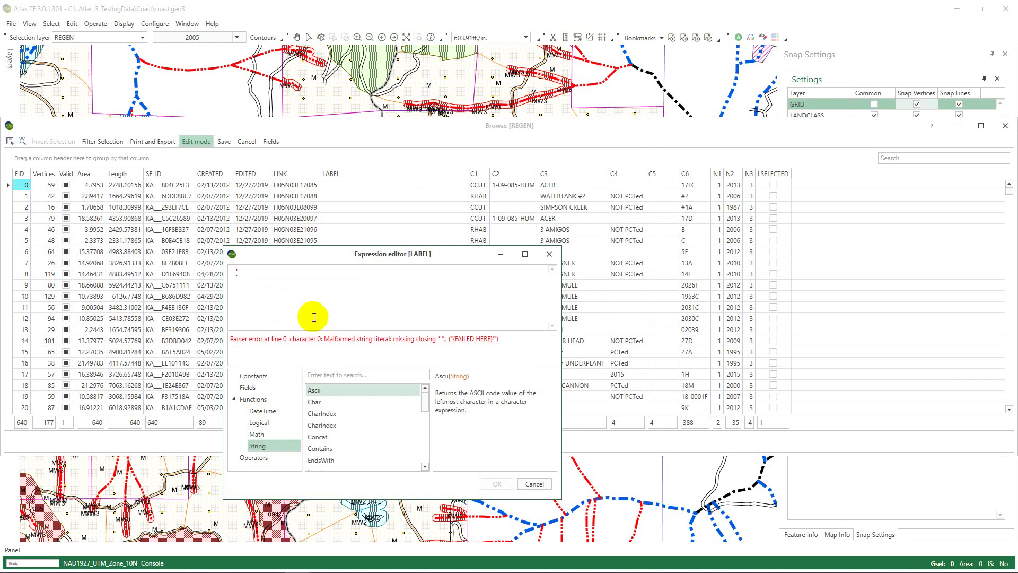
pyautogui.write("Test Data'")
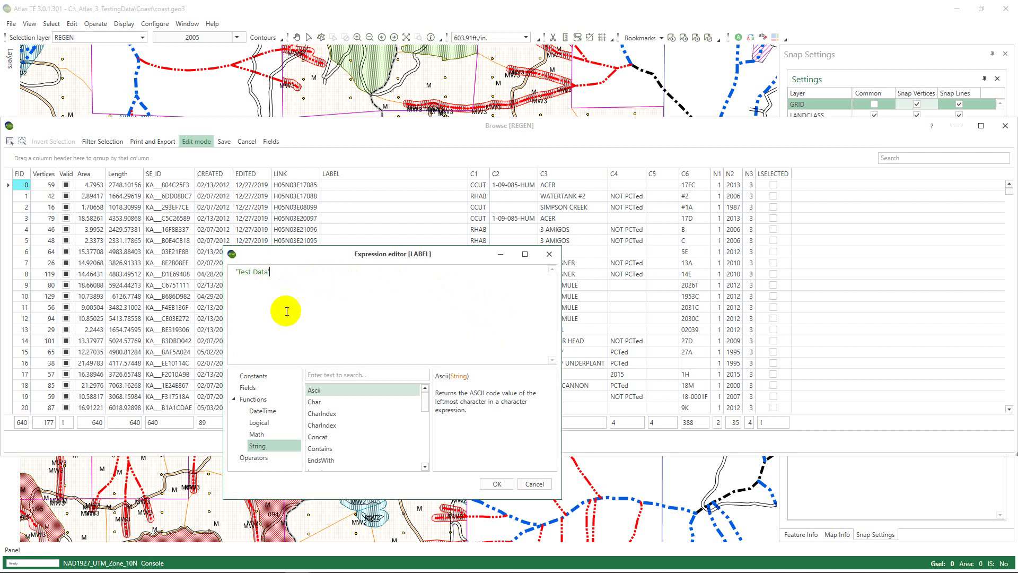
pyautogui.click(497, 484)
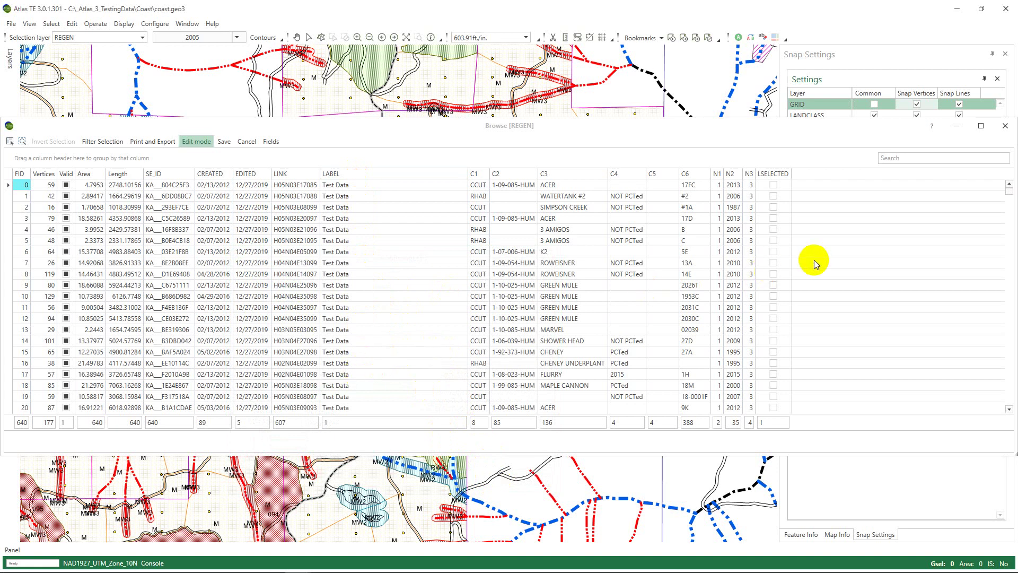
# - Save the edits to the REGEN table and widen the LABEL column again
pyautogui.moveTo(1010, 190)
pyautogui.mouseDown()
pyautogui.moveTo(1006, 416)
pyautogui.moveTo(1008, 171)
pyautogui.mouseUp()
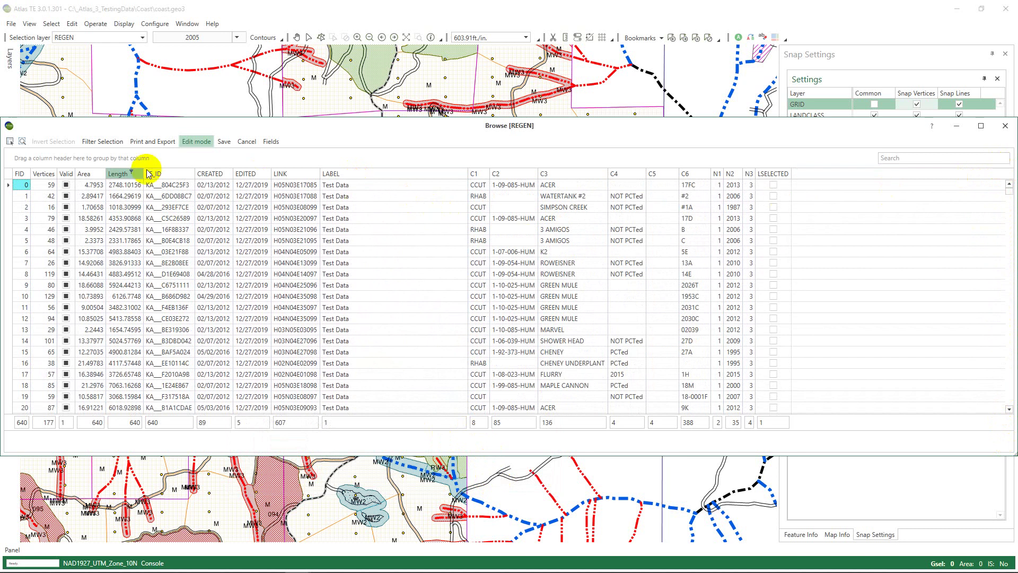
pyautogui.click(224, 141)
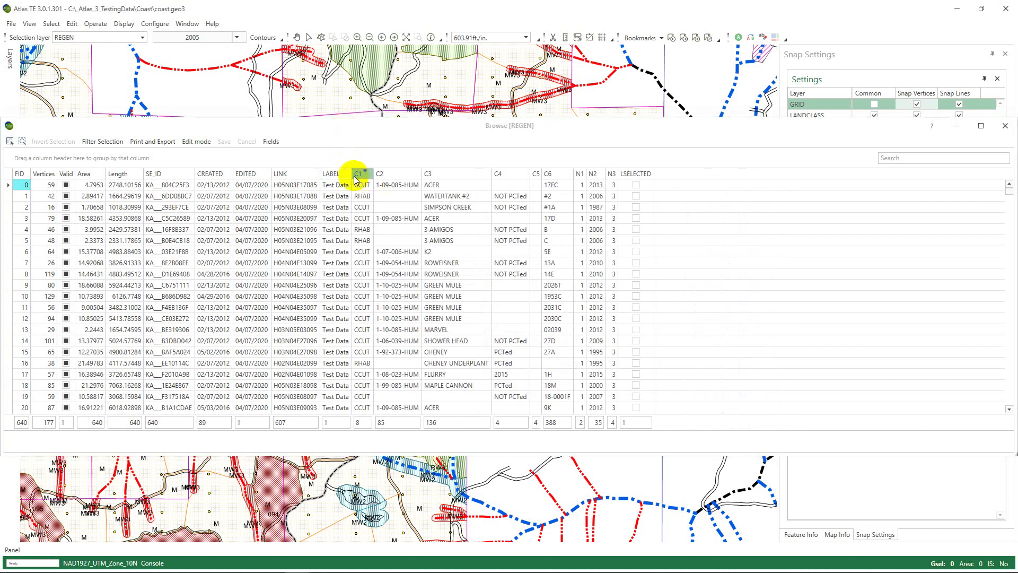
pyautogui.moveTo(352, 174); pyautogui.dragTo(398, 173)
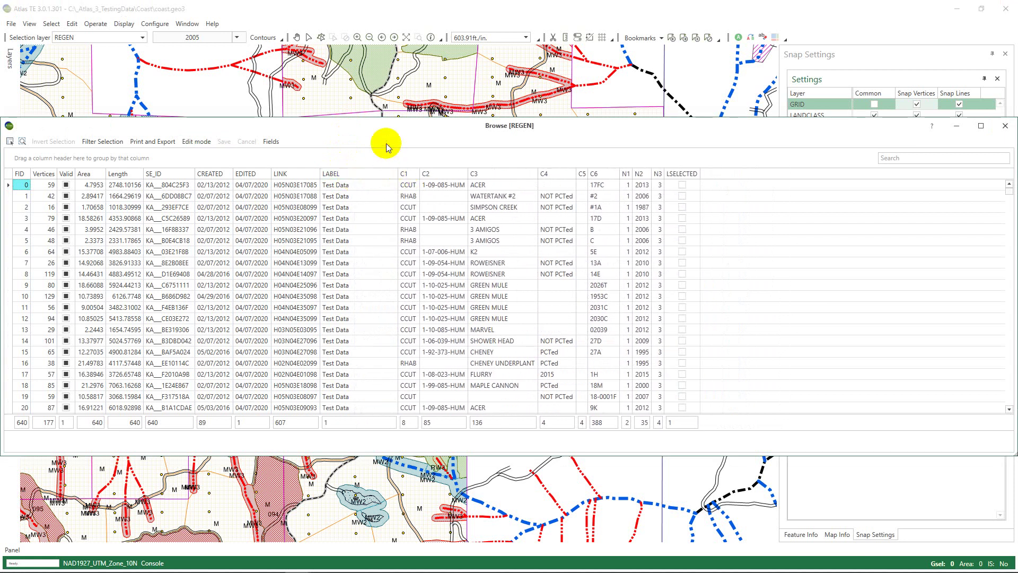
# - Turn edit mode back on and open the expression editor for the LABEL column
pyautogui.click(200, 145)
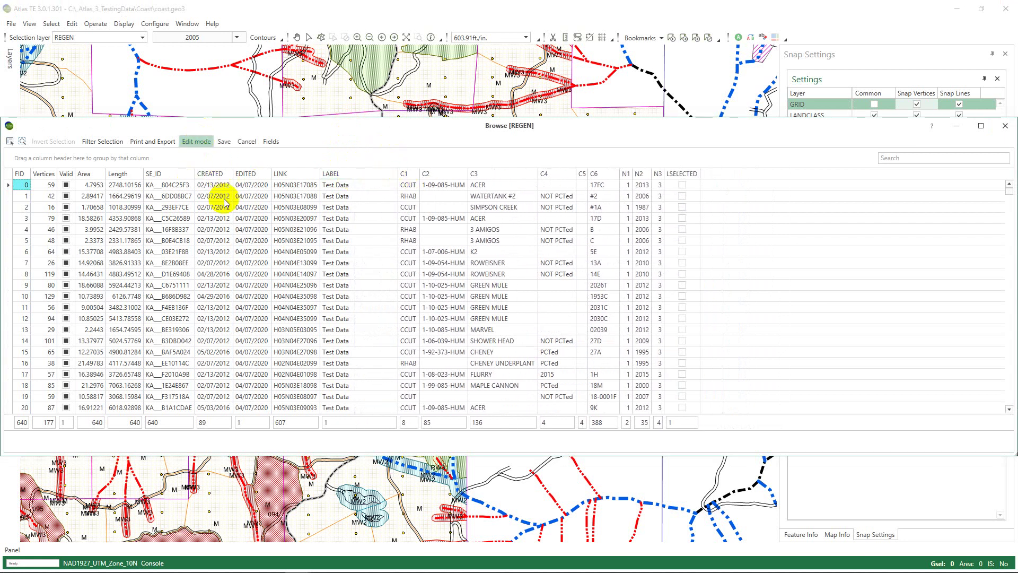
pyautogui.rightClick(355, 178)
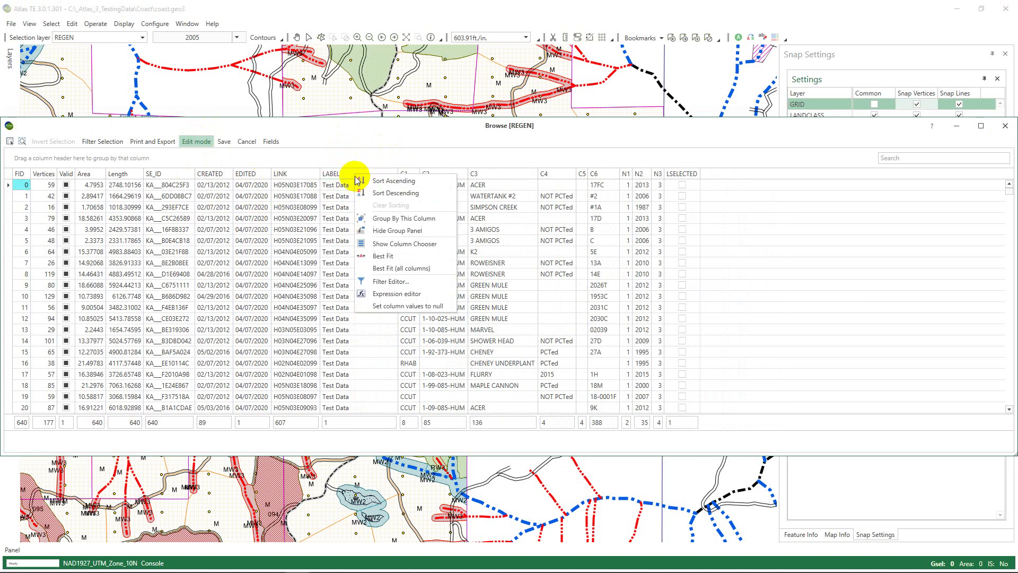
pyautogui.click(393, 295)
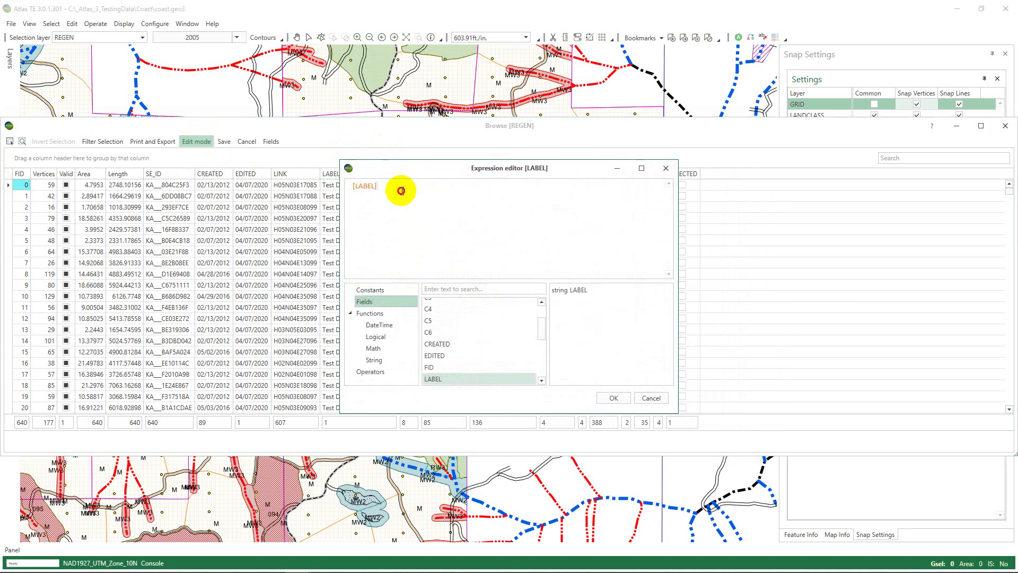
# - Clear the default expression and move the editor off the LABEL column, with the start of the field list showing
pyautogui.hotkey('ctrl', 'a')
pyautogui.press('Delete')
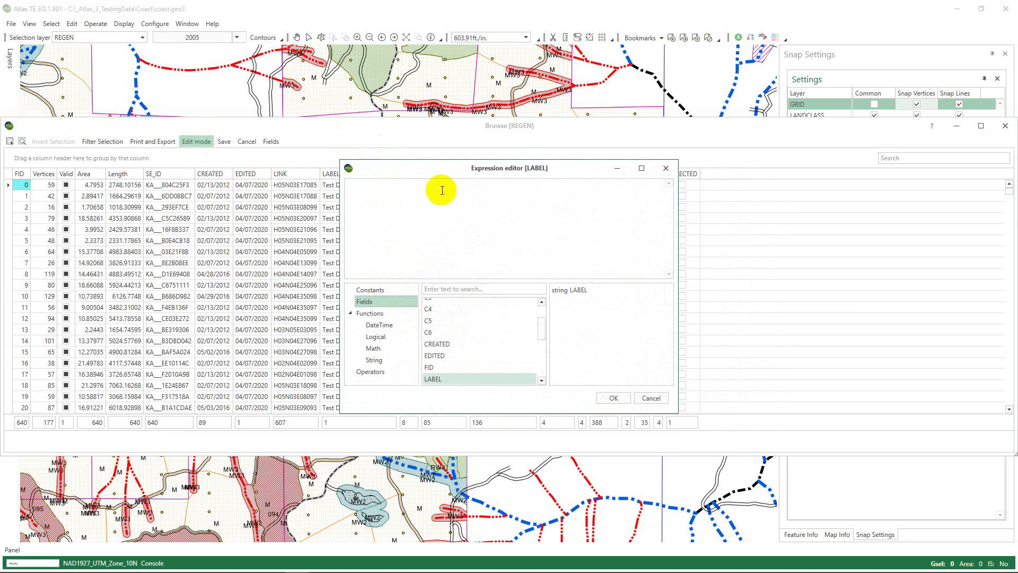
pyautogui.moveTo(437, 170); pyautogui.dragTo(532, 170)
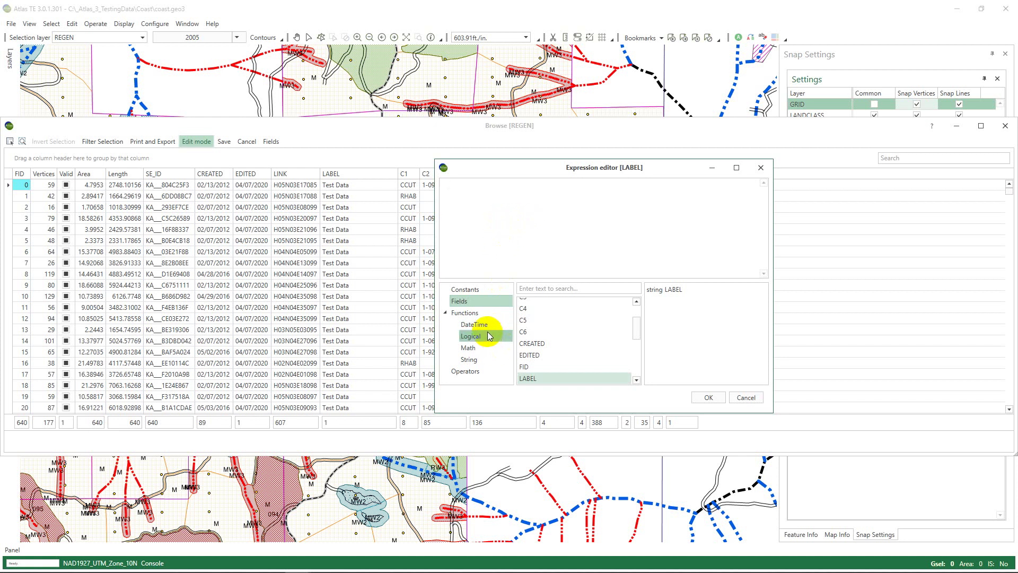
pyautogui.click(636, 330)
pyautogui.moveTo(636, 329); pyautogui.dragTo(634, 298)
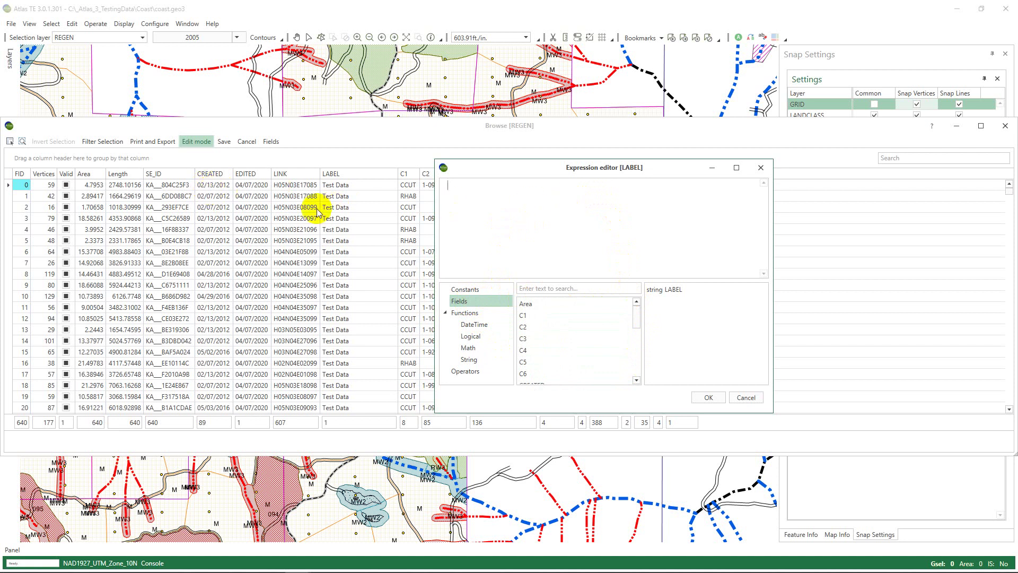
# - Move the expression editor off the C2 column, insert the C1 field from the field list, and clear the expression again
pyautogui.click(532, 305)
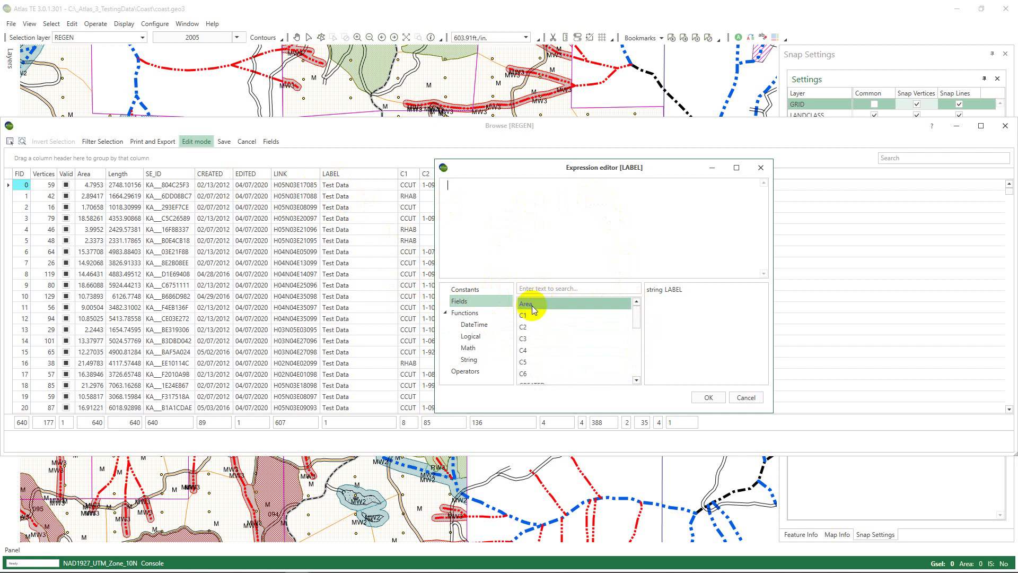
pyautogui.moveTo(473, 170); pyautogui.dragTo(523, 171)
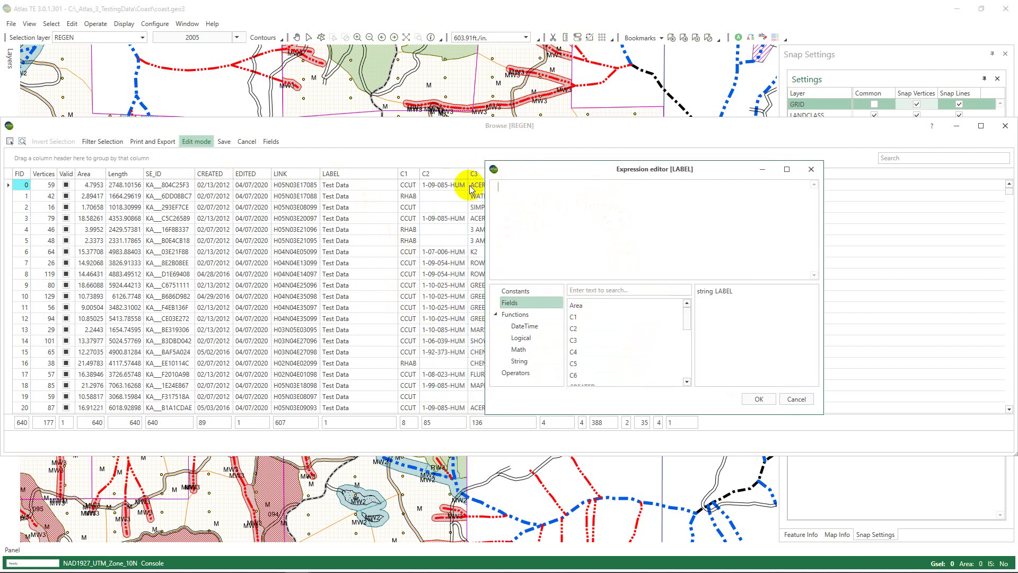
pyautogui.click(628, 317)
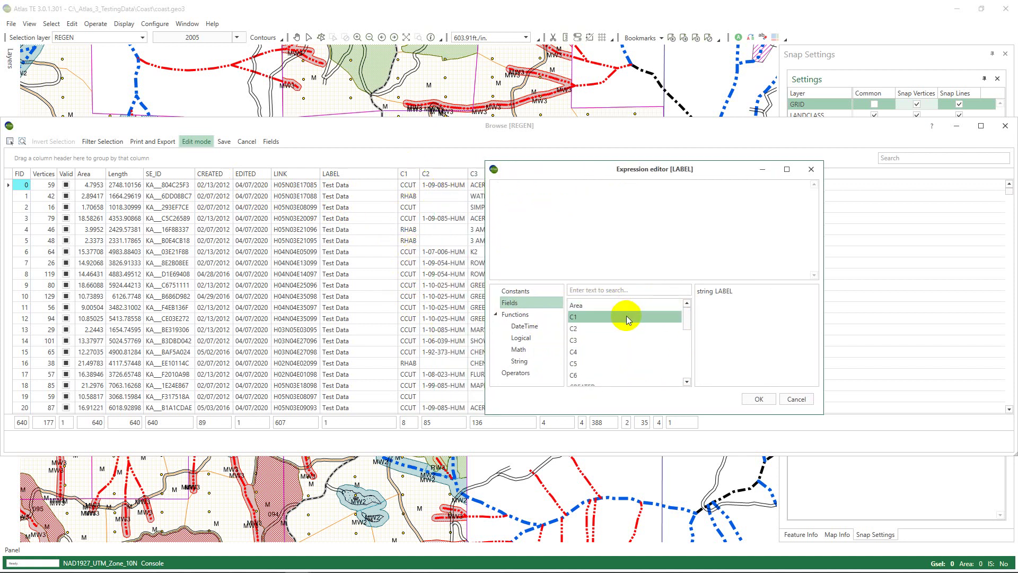
pyautogui.doubleClick(625, 316)
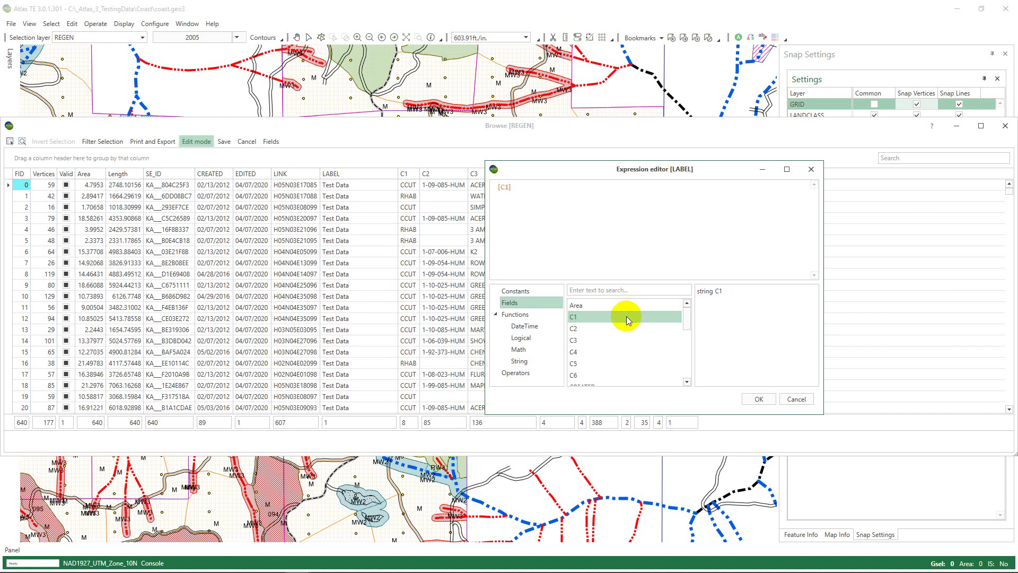
pyautogui.press('BackSpace')
pyautogui.press('BackSpace')
pyautogui.press('BackSpace')
pyautogui.press('BackSpace')
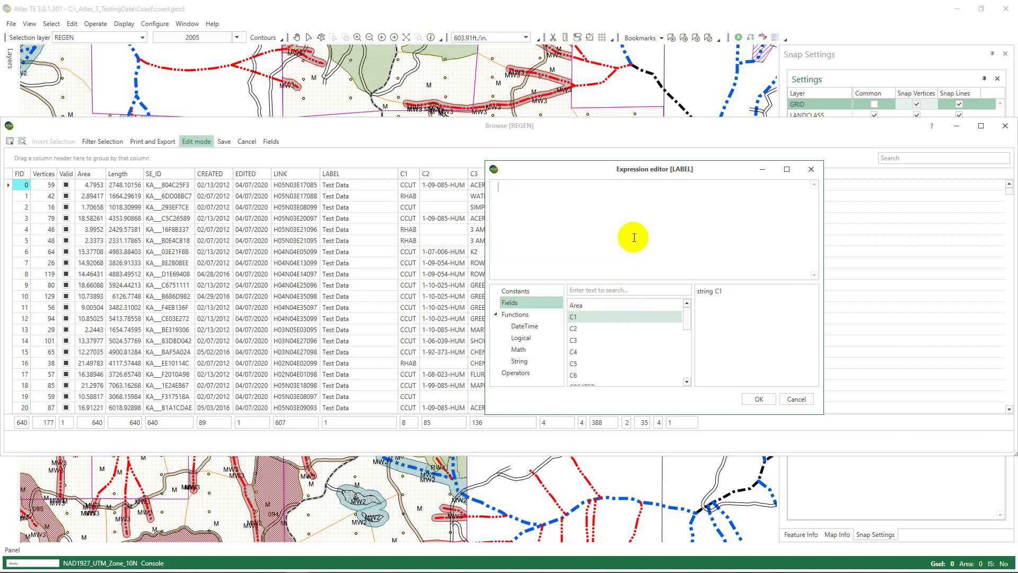
# - Build the expression [C1] + 'Test Again' using the suggested C1 field and apply it to the LABEL column
pyautogui.write('c')
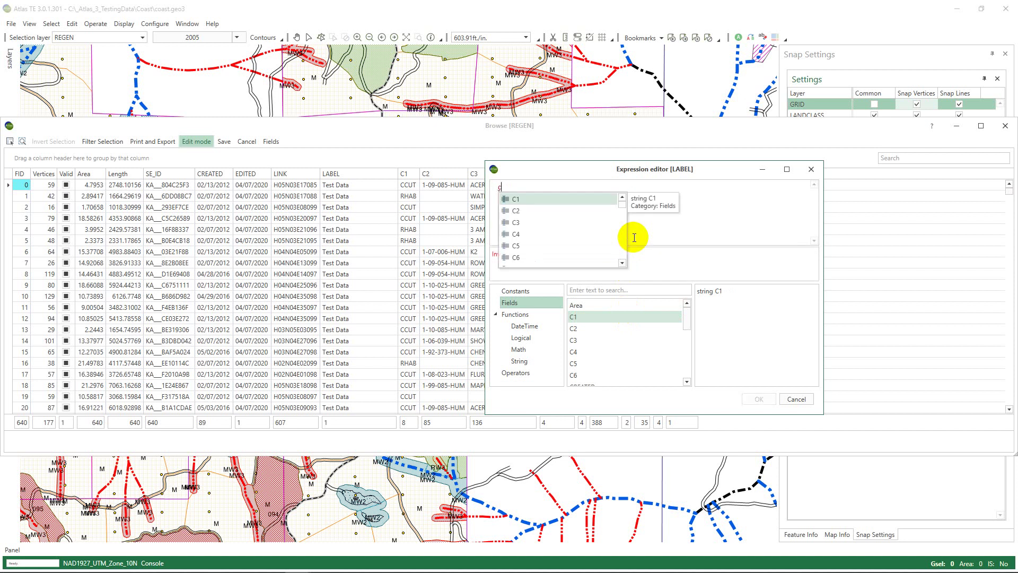
pyautogui.press('Return')
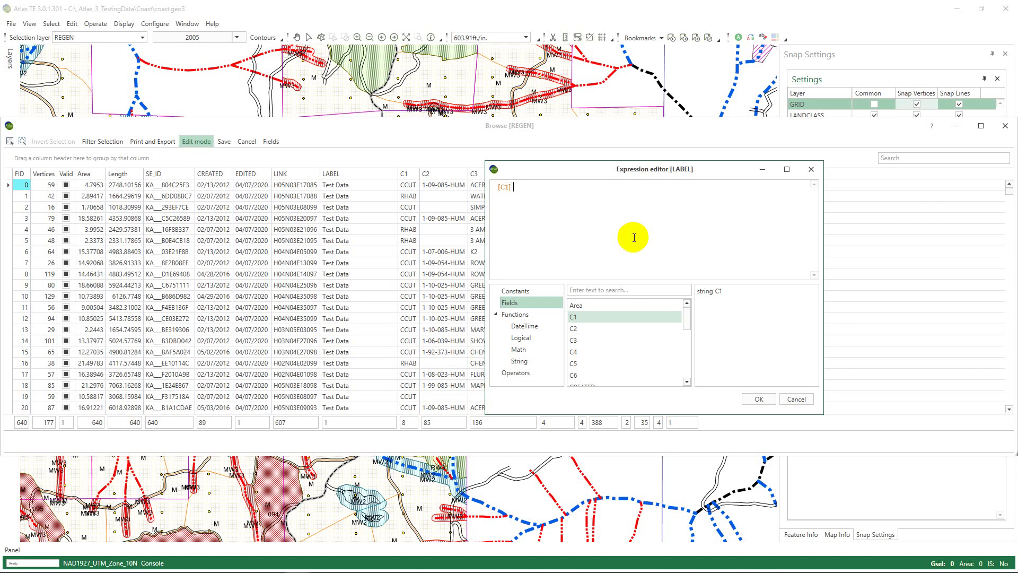
pyautogui.write('+')
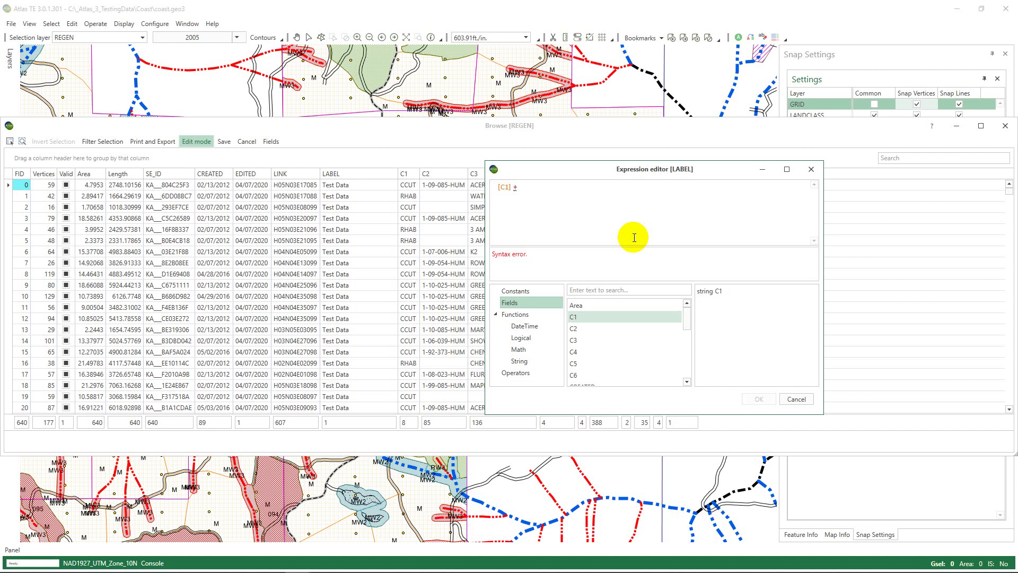
pyautogui.write(" 'Te")
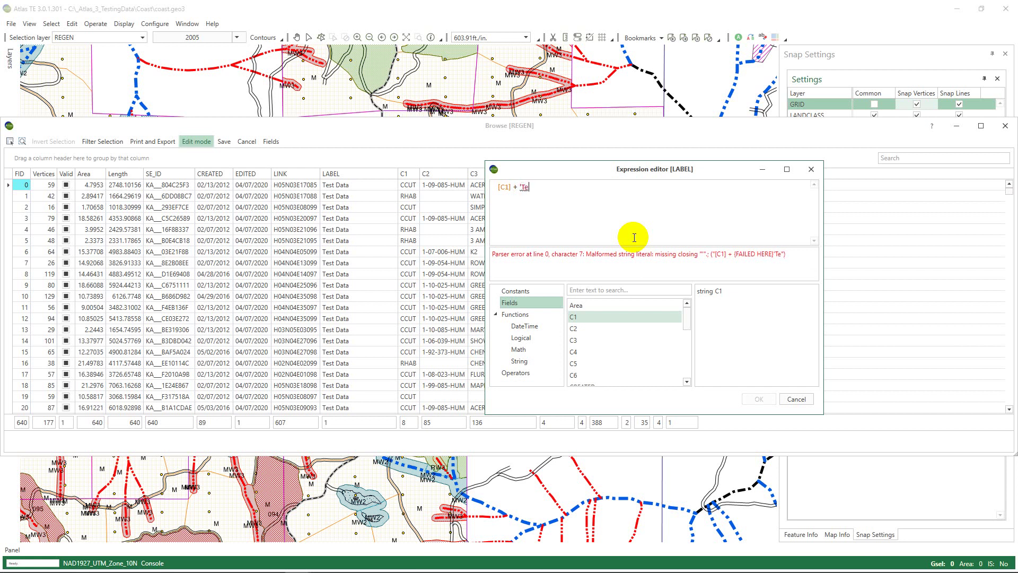
pyautogui.write("st Again'")
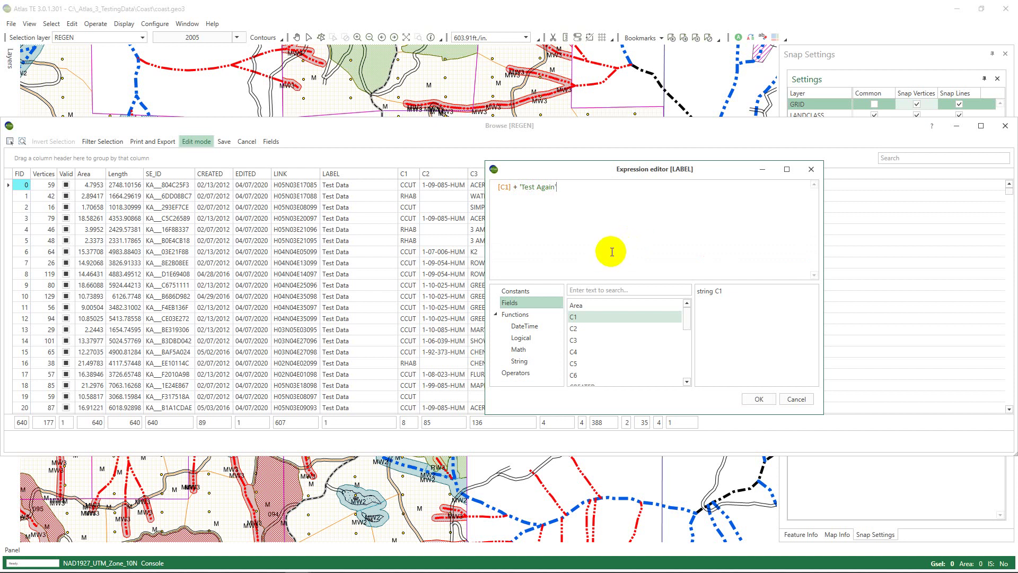
pyautogui.click(758, 400)
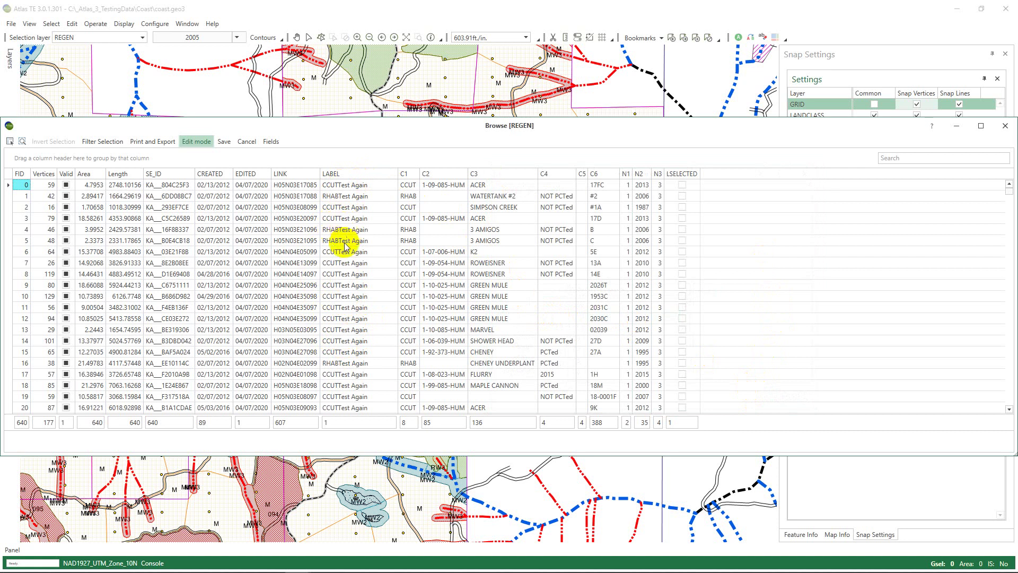
# - Reopen the expression editor for the LABEL column and replace the default expression with [C1] + ' '
pyautogui.rightClick(348, 174)
pyautogui.click(389, 294)
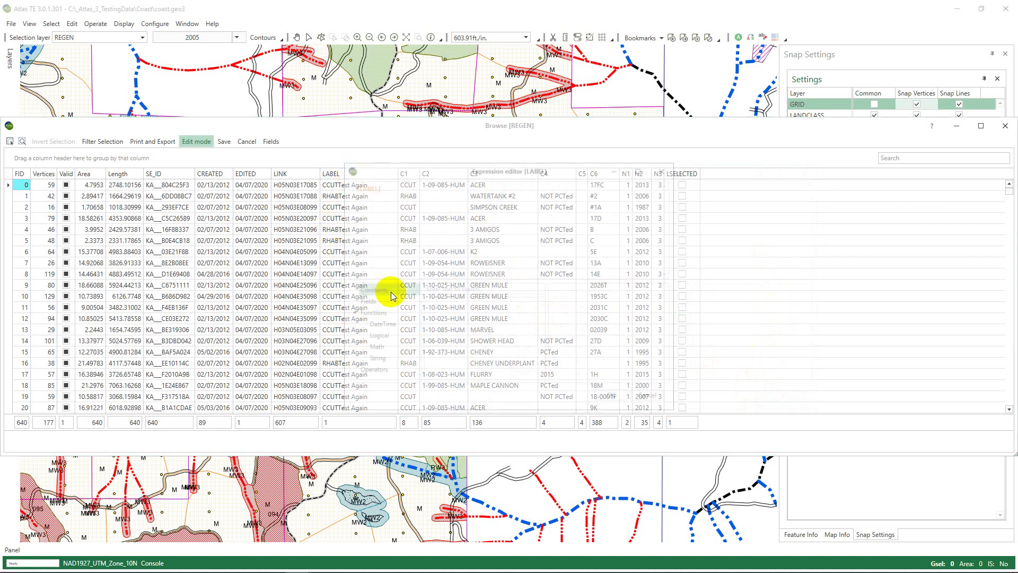
pyautogui.press('BackSpace')
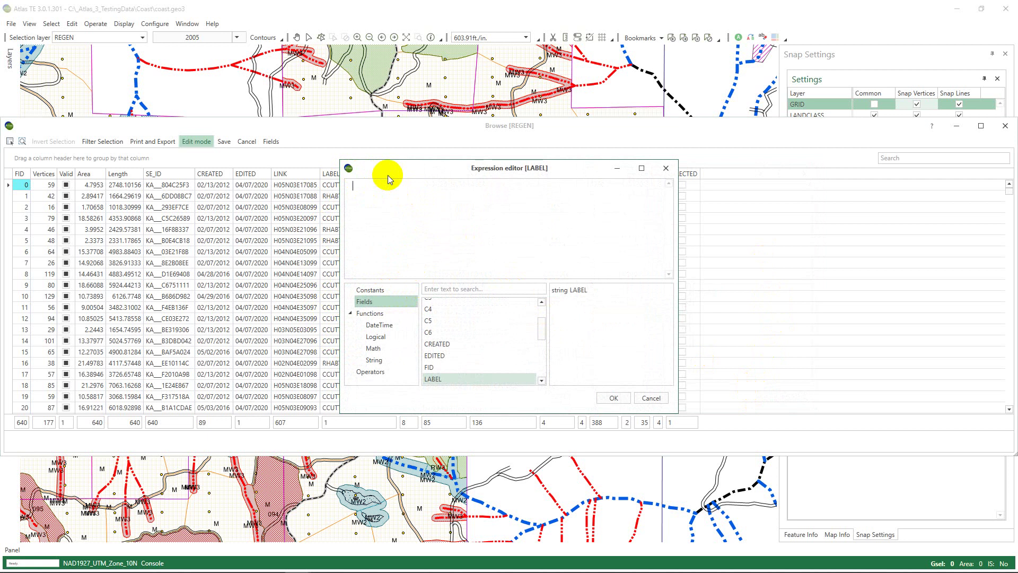
pyautogui.write('[C1')
pyautogui.press('Return')
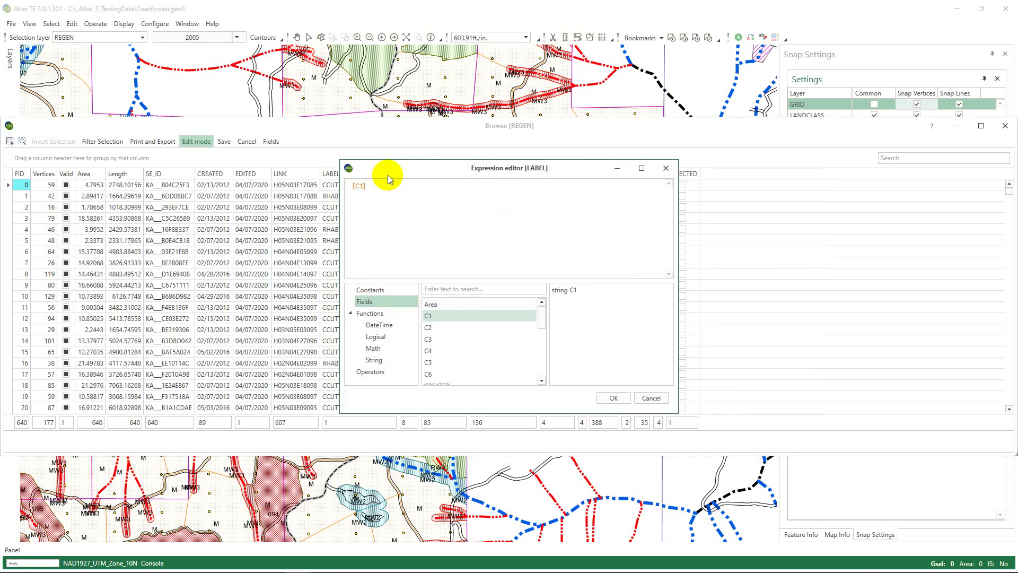
pyautogui.write('+')
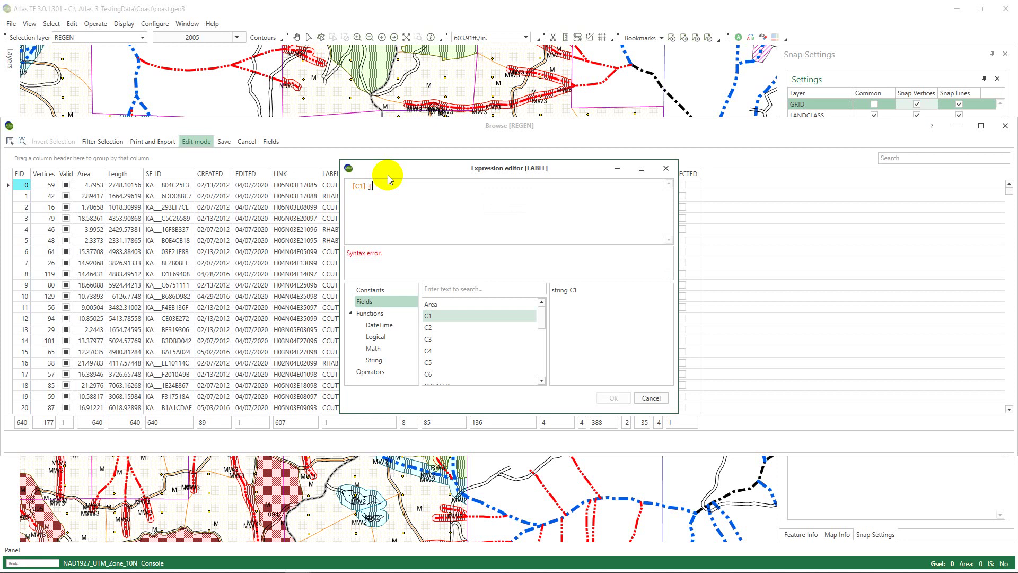
pyautogui.write(' " "')
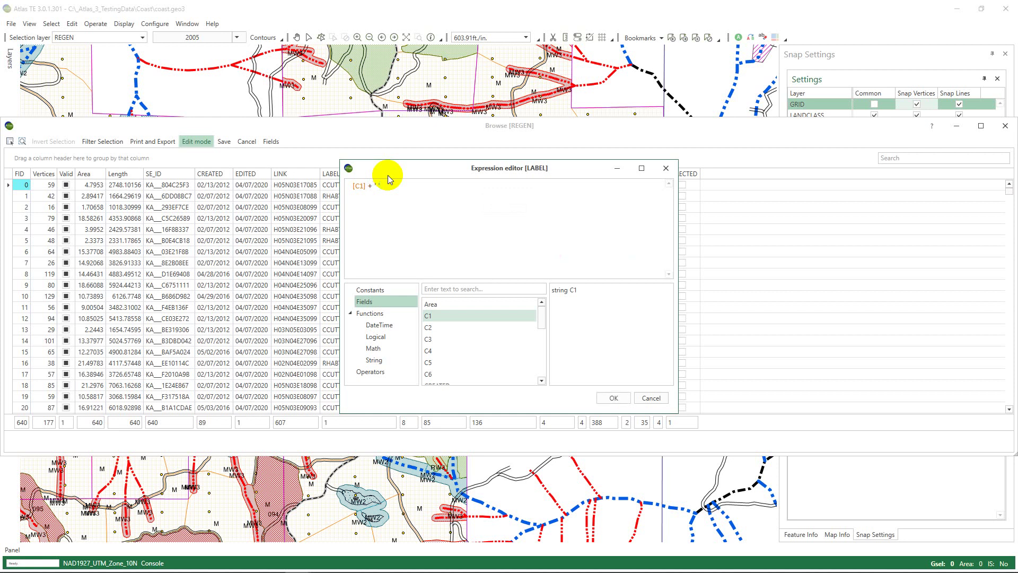
# - Append + 'Test Data' in apostrophes after the space string and apply the expression to the LABEL column
pyautogui.write(' + Test Data')
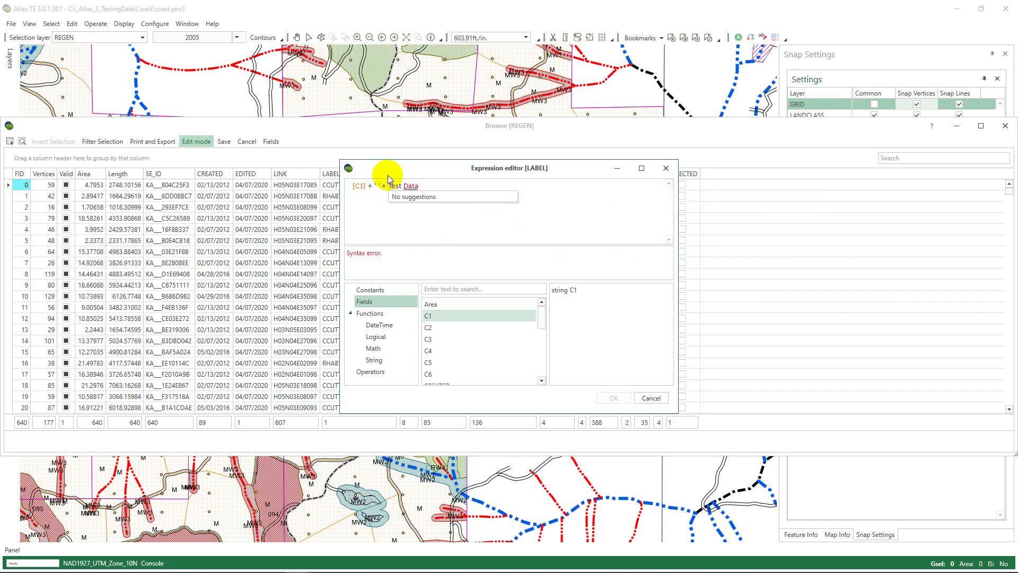
pyautogui.write("'")
pyautogui.click(388, 183)
pyautogui.write("'")
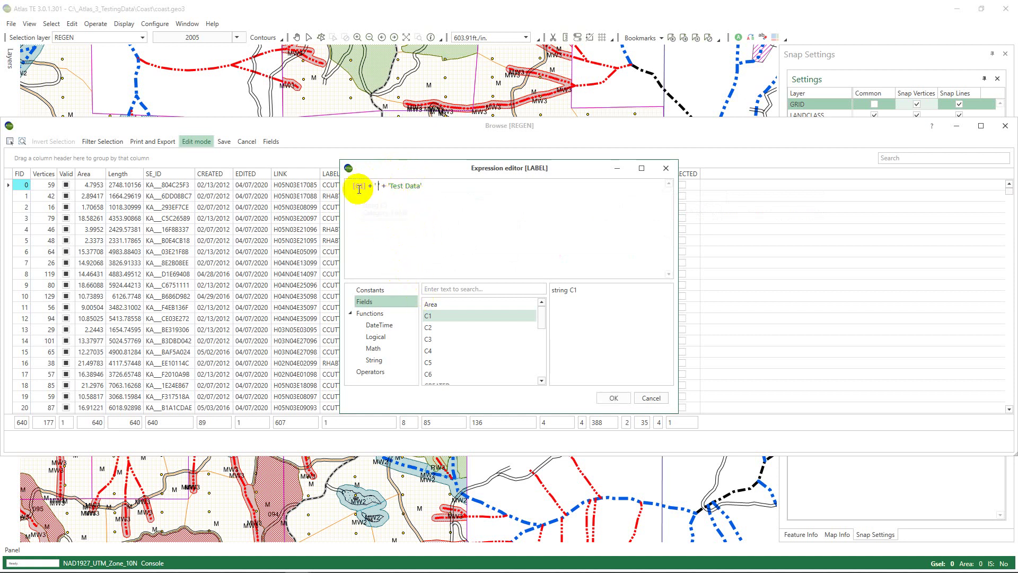
pyautogui.click(378, 186)
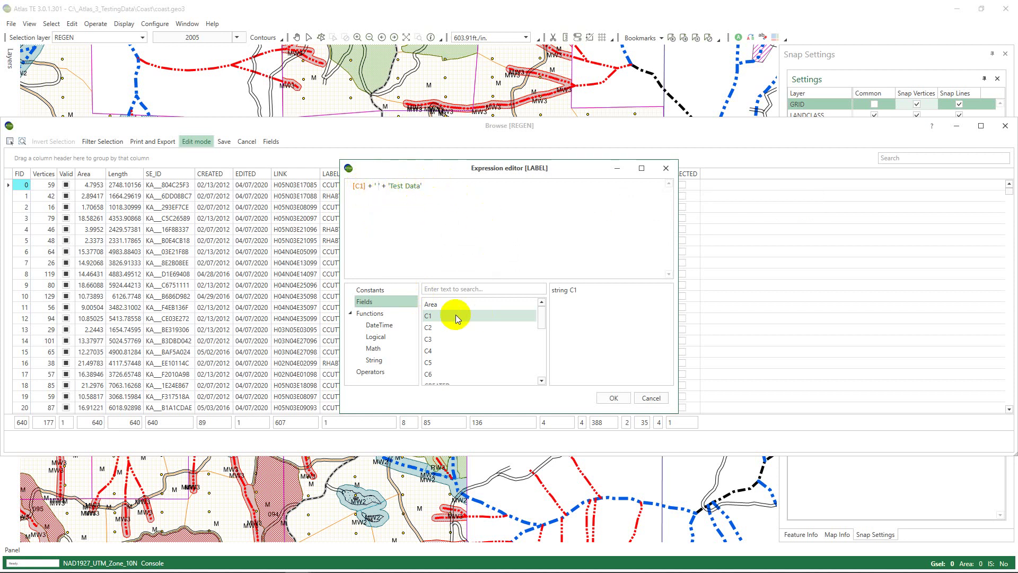
pyautogui.click(615, 398)
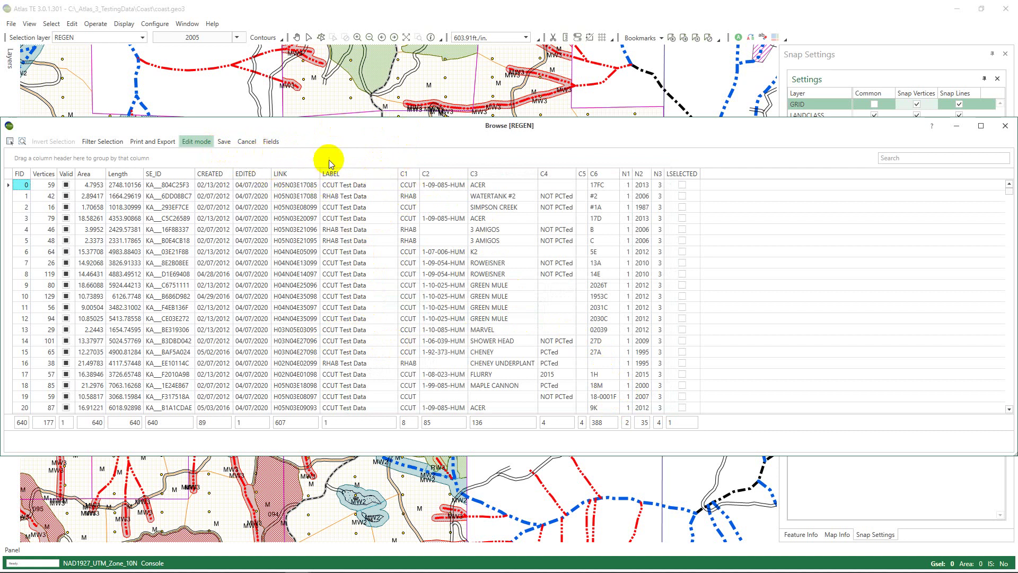
# - Open the expression editor for the LABEL column again and clear the default expression
pyautogui.rightClick(362, 173)
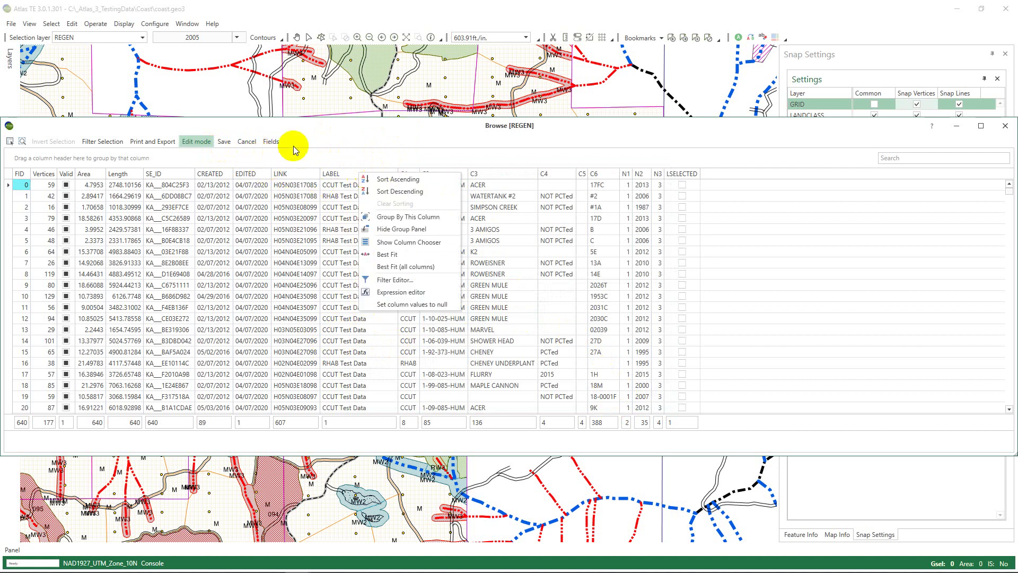
pyautogui.click(399, 291)
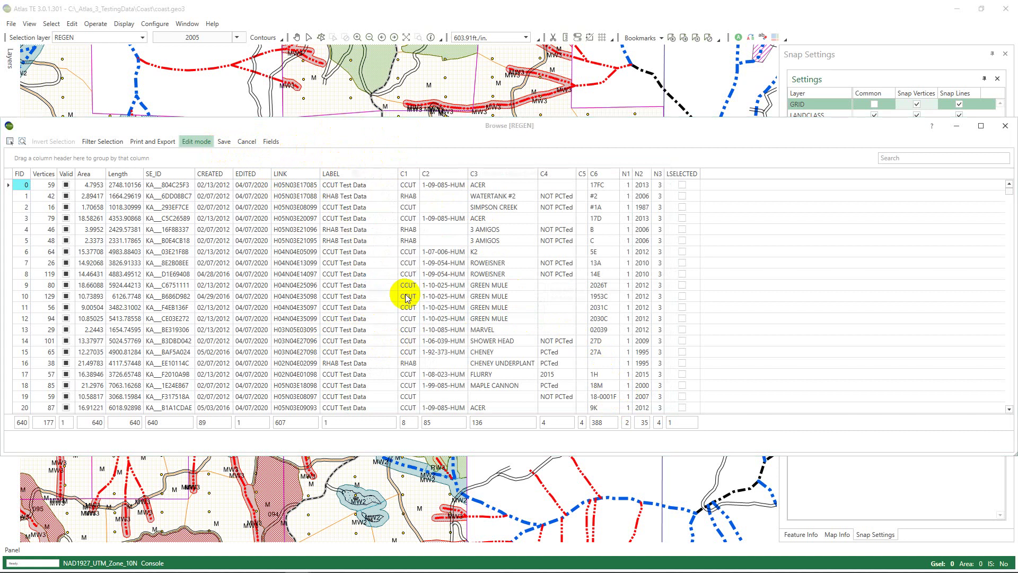
pyautogui.hotkey('ctrl', 'a')
pyautogui.press('Delete')
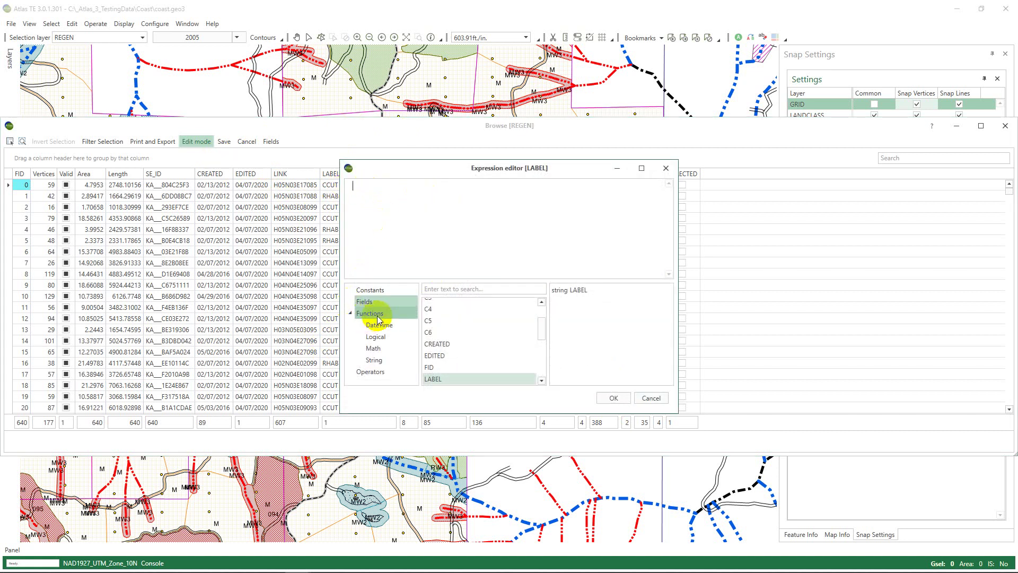
# - Find the Substring(String, StartPosition) function among the string functions and insert it into the expression
pyautogui.click(373, 349)
pyautogui.click(376, 360)
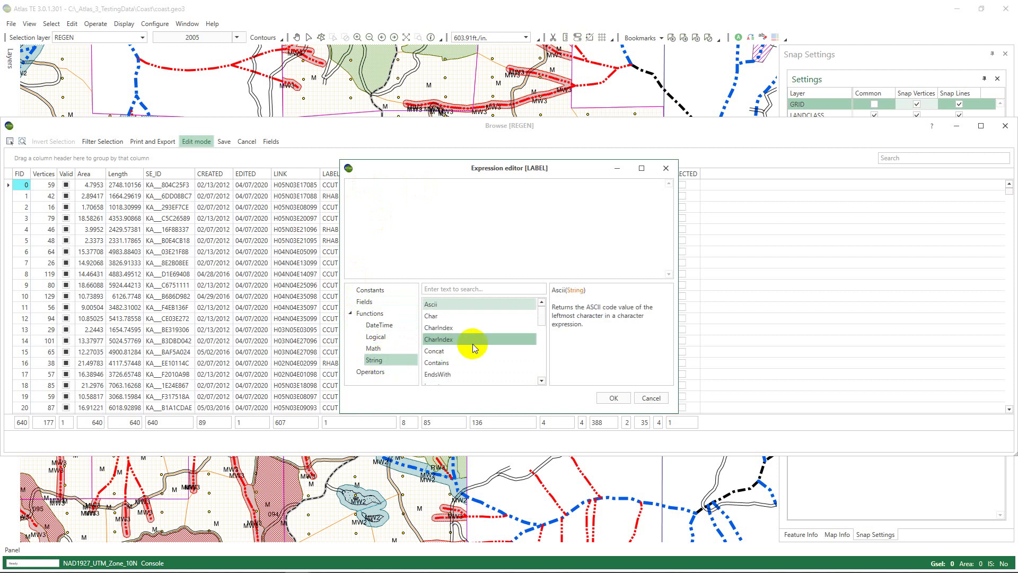
pyautogui.scroll(-2, 539, 318)
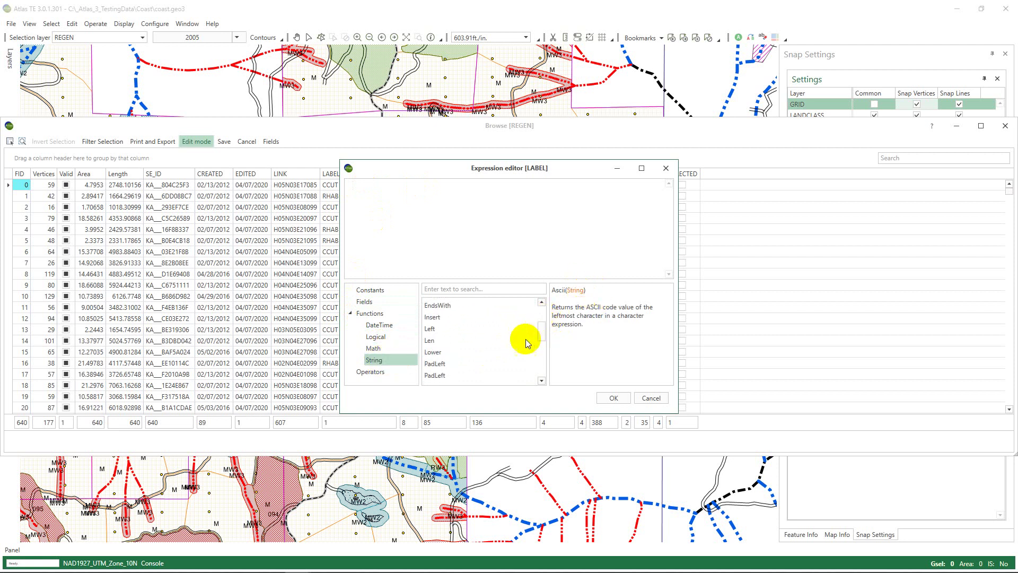
pyautogui.click(485, 351)
pyautogui.scroll(-3, 463, 352)
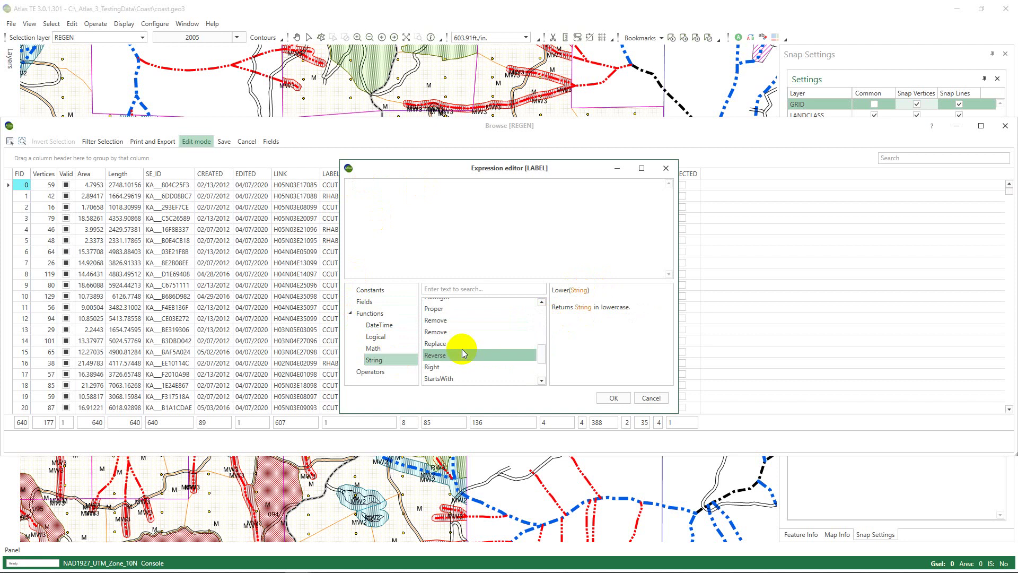
pyautogui.click(453, 342)
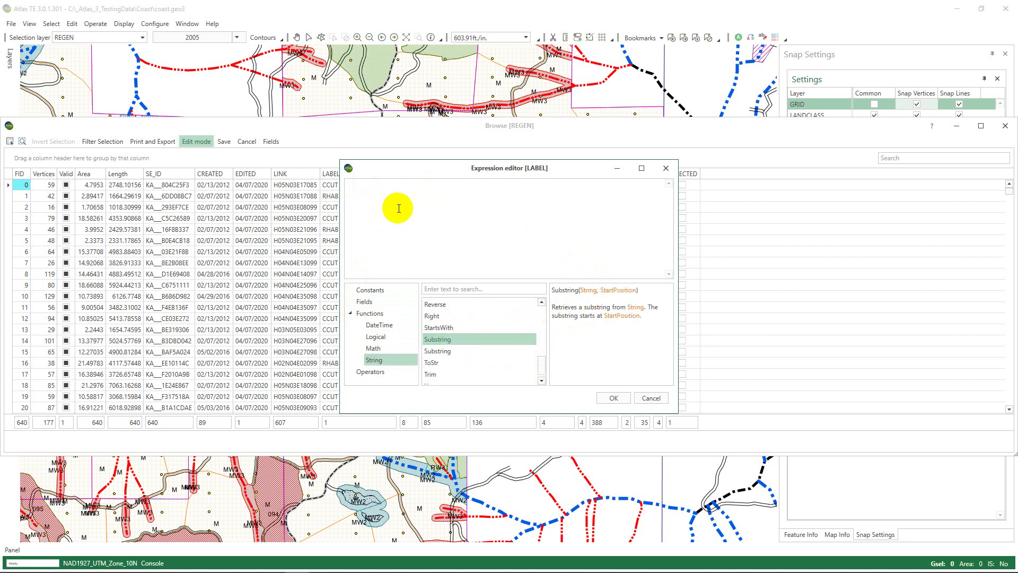
pyautogui.click(554, 215)
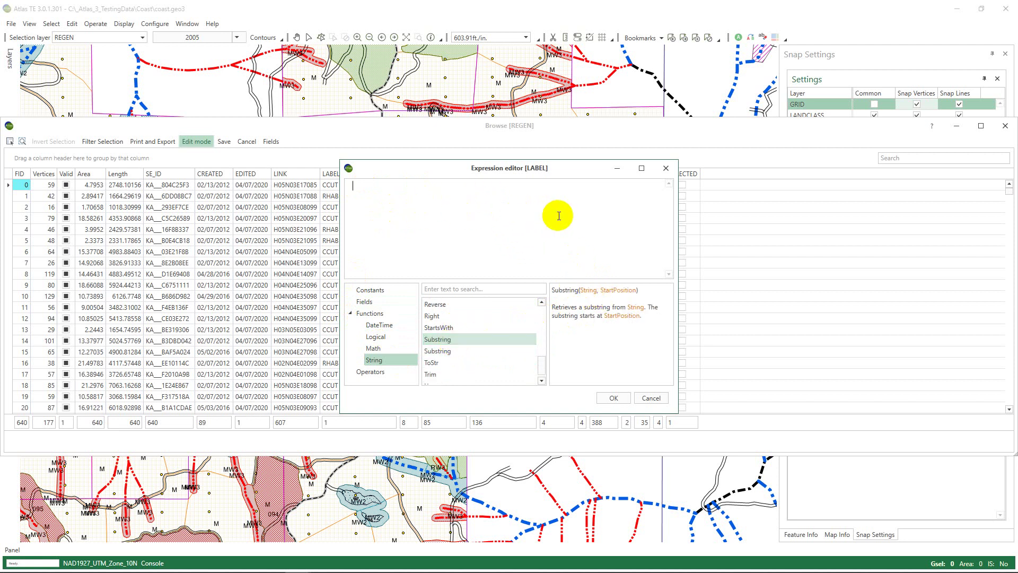
pyautogui.doubleClick(438, 341)
# - Replace the empty quotes in the Substring function's first argument with the C1 field
pyautogui.press('BackSpace')
pyautogui.press('BackSpace')
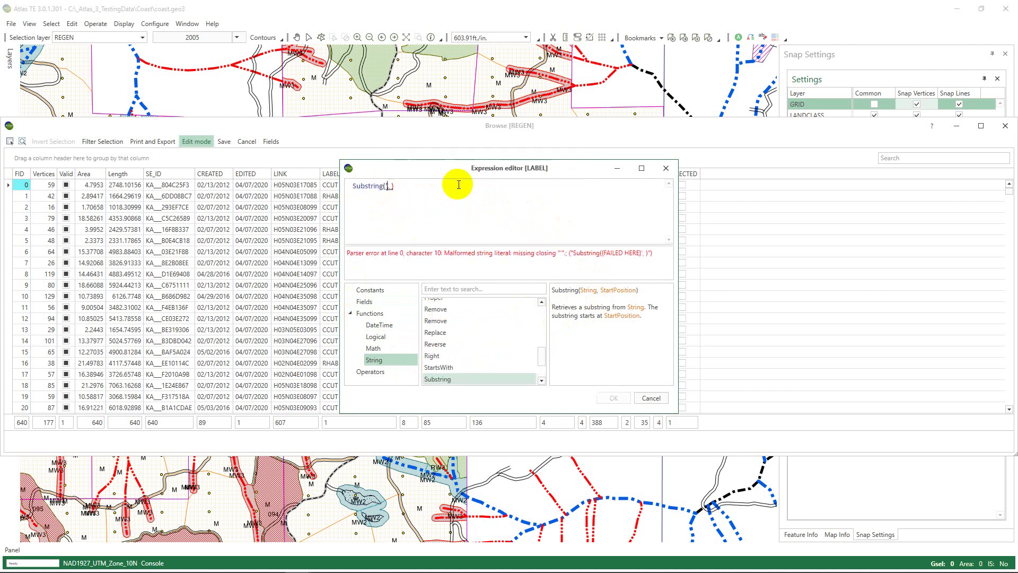
pyautogui.write('c')
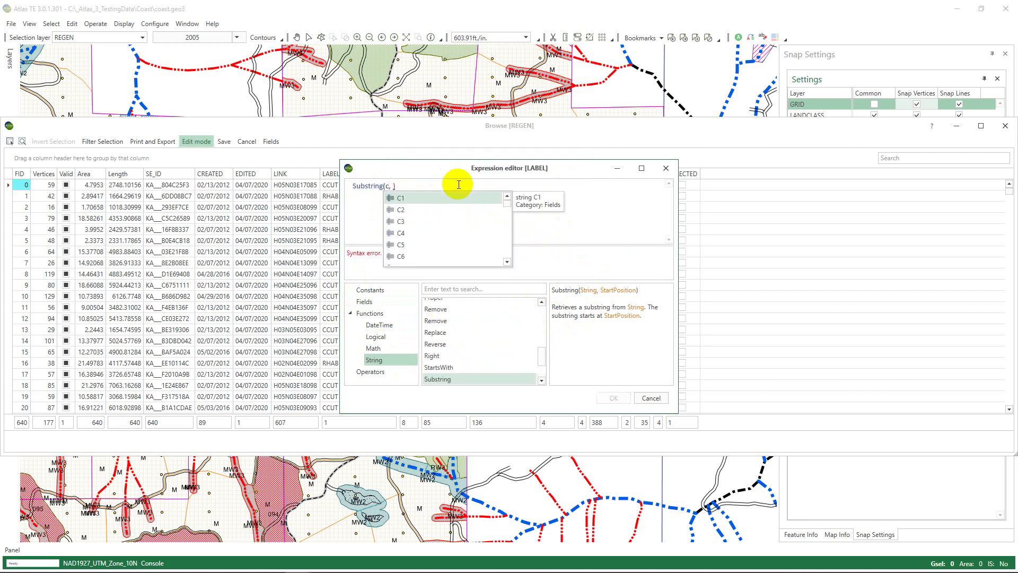
pyautogui.press('Return')
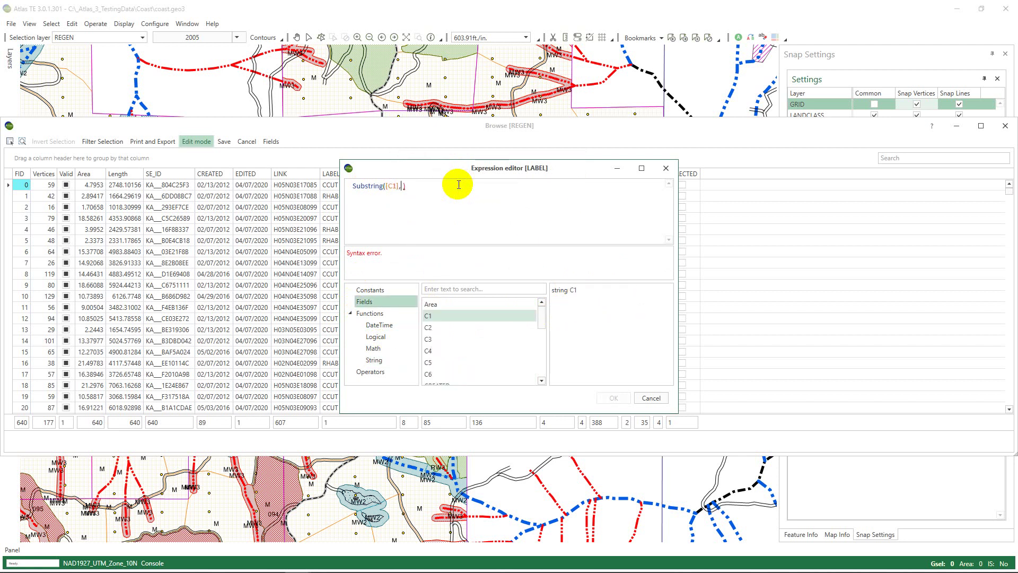
# - Move the editor off the LABEL column, set the Substring start position to 3, and apply the expression
pyautogui.click(364, 186)
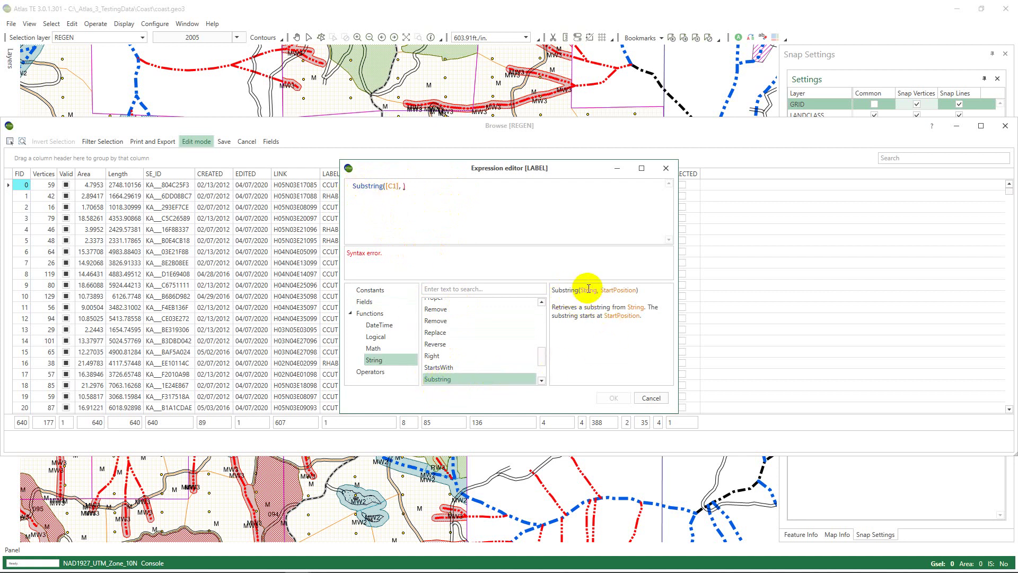
pyautogui.click(397, 186)
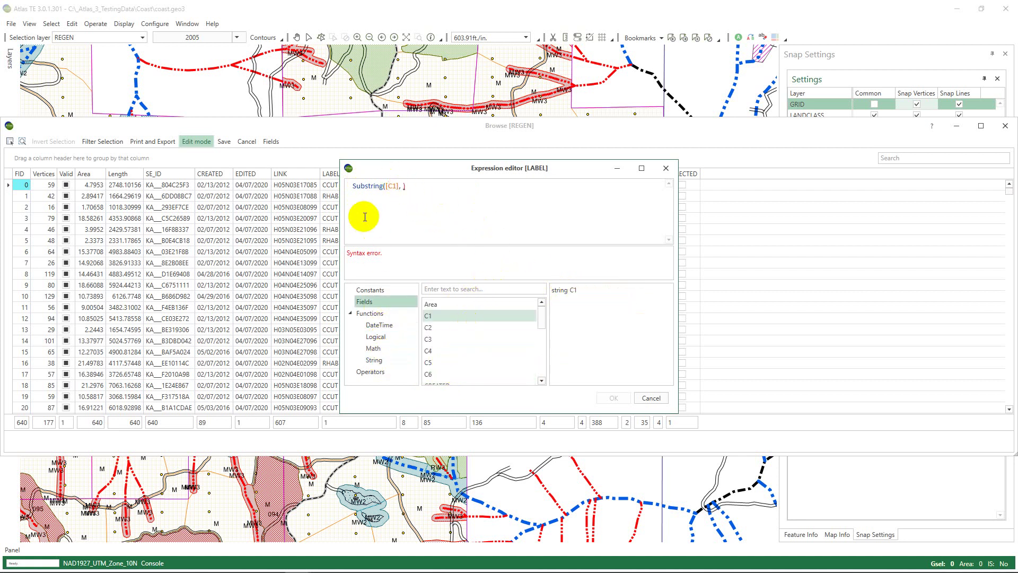
pyautogui.click(360, 185)
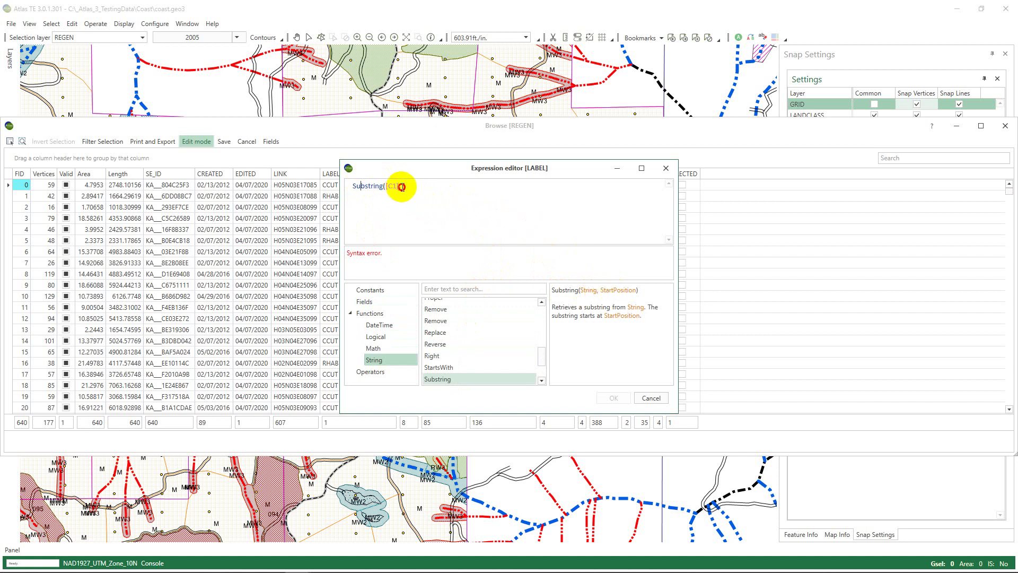
pyautogui.moveTo(400, 168); pyautogui.dragTo(449, 161)
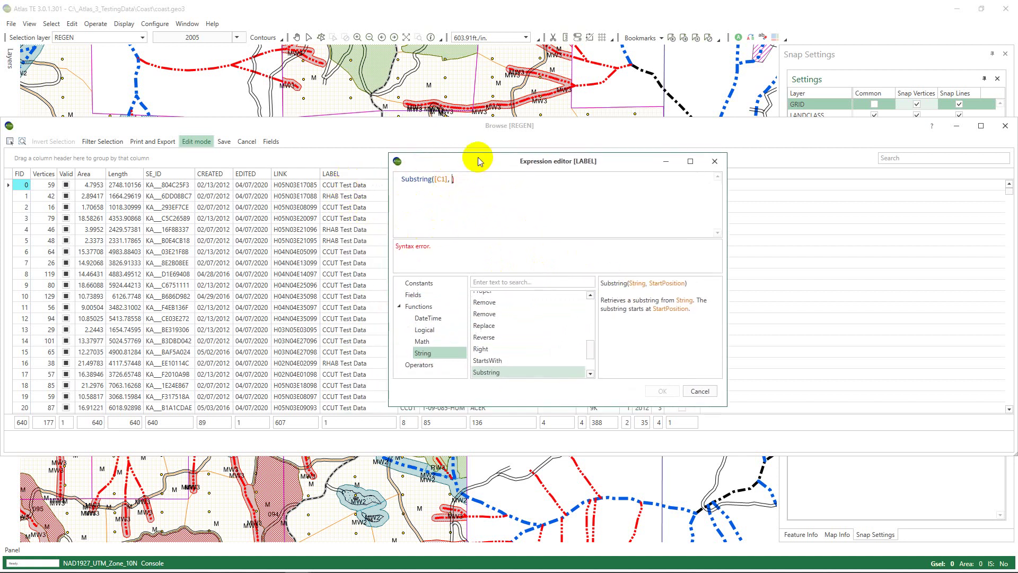
pyautogui.write('3')
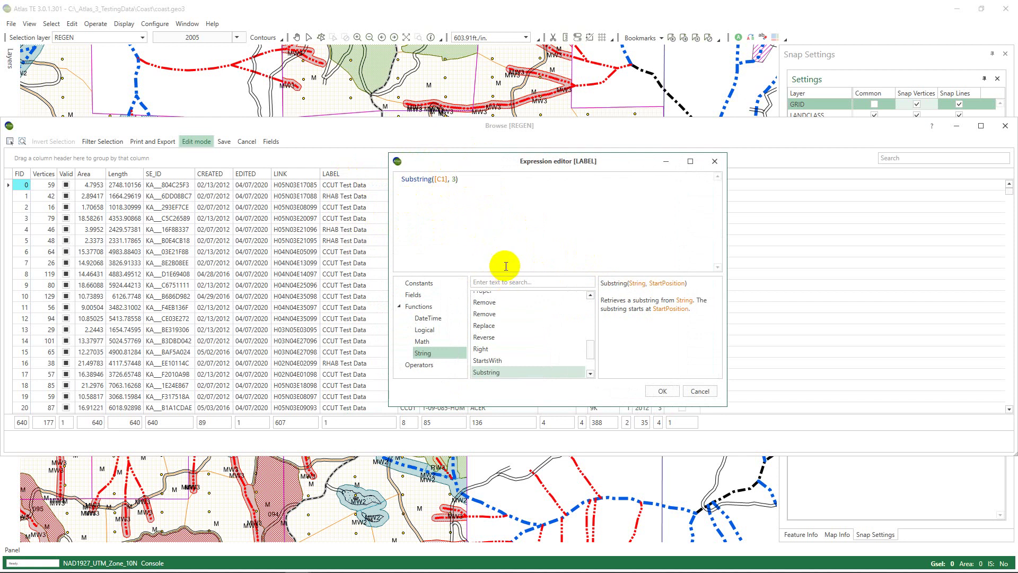
pyautogui.click(656, 390)
# - Review the new LABEL values against the C1 column down the REGEN table
pyautogui.scroll(-20, 383, 310)
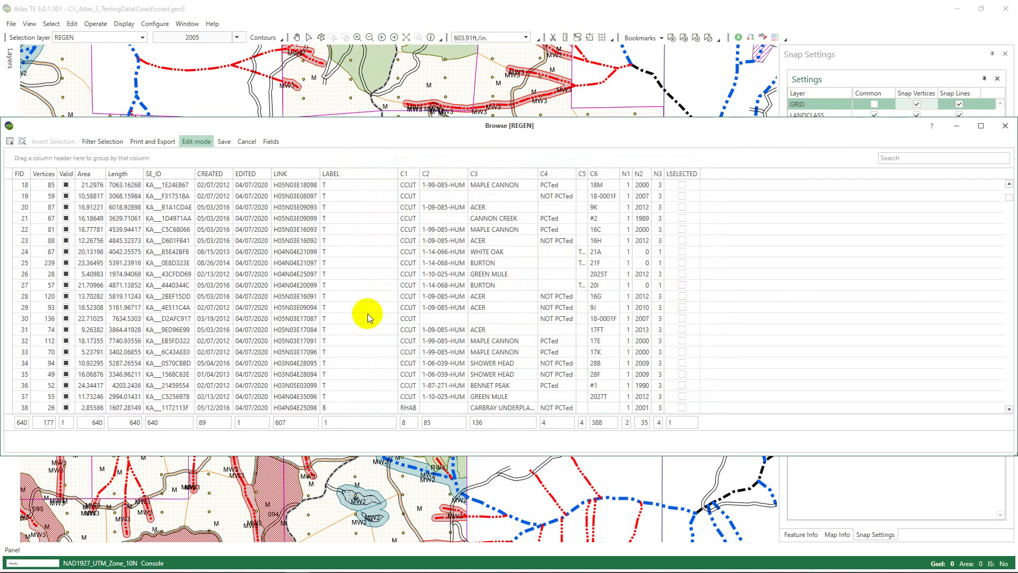
pyautogui.scroll(-7, 355, 318)
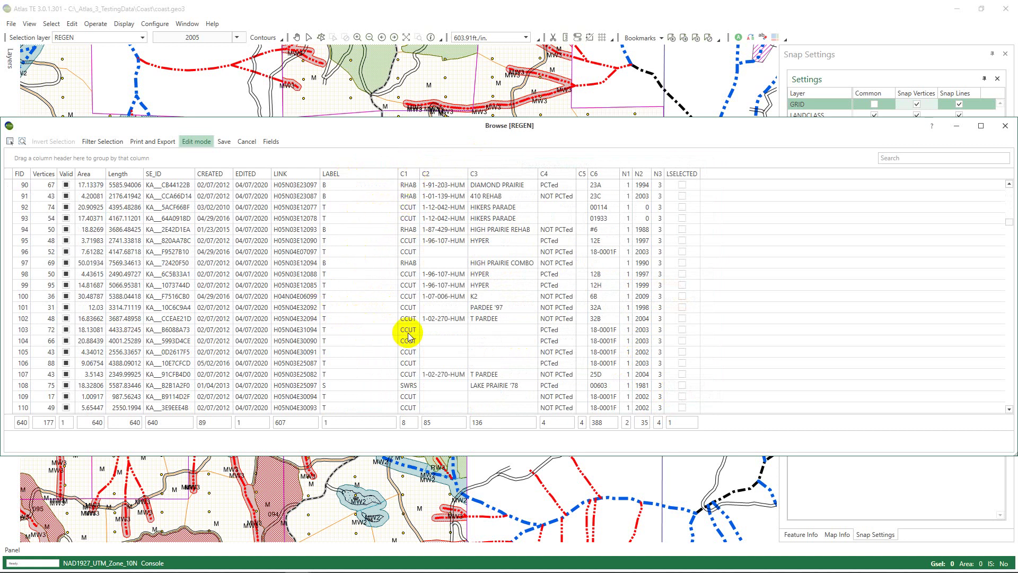
pyautogui.scroll(-8, 358, 333)
pyautogui.scroll(-17, 358, 333)
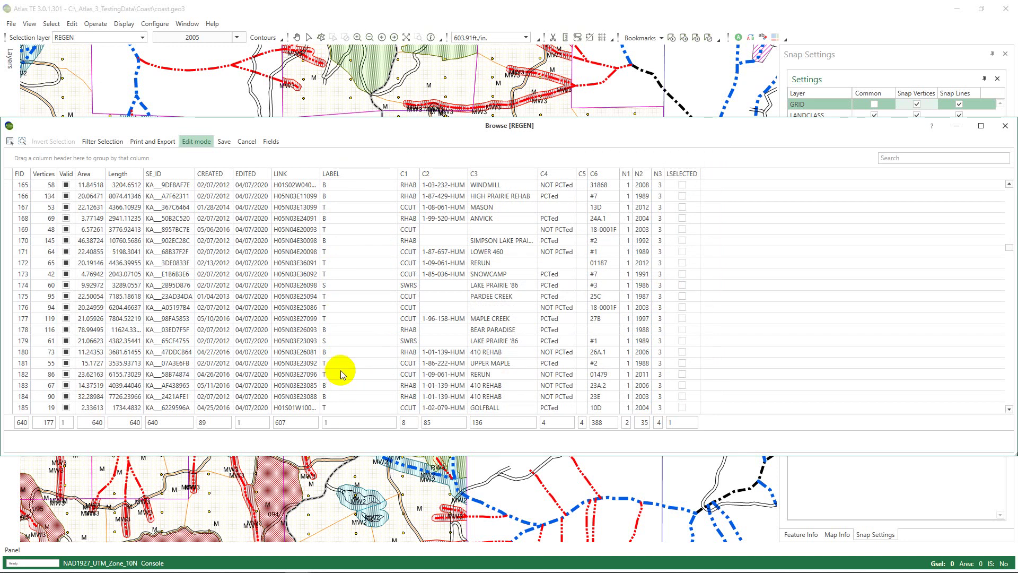
pyautogui.scroll(-13, 339, 372)
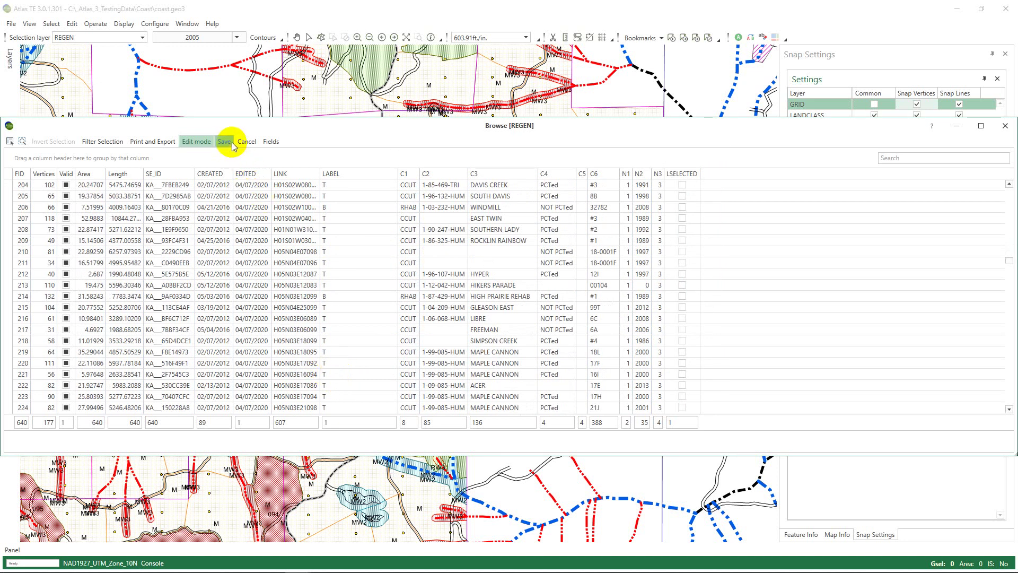